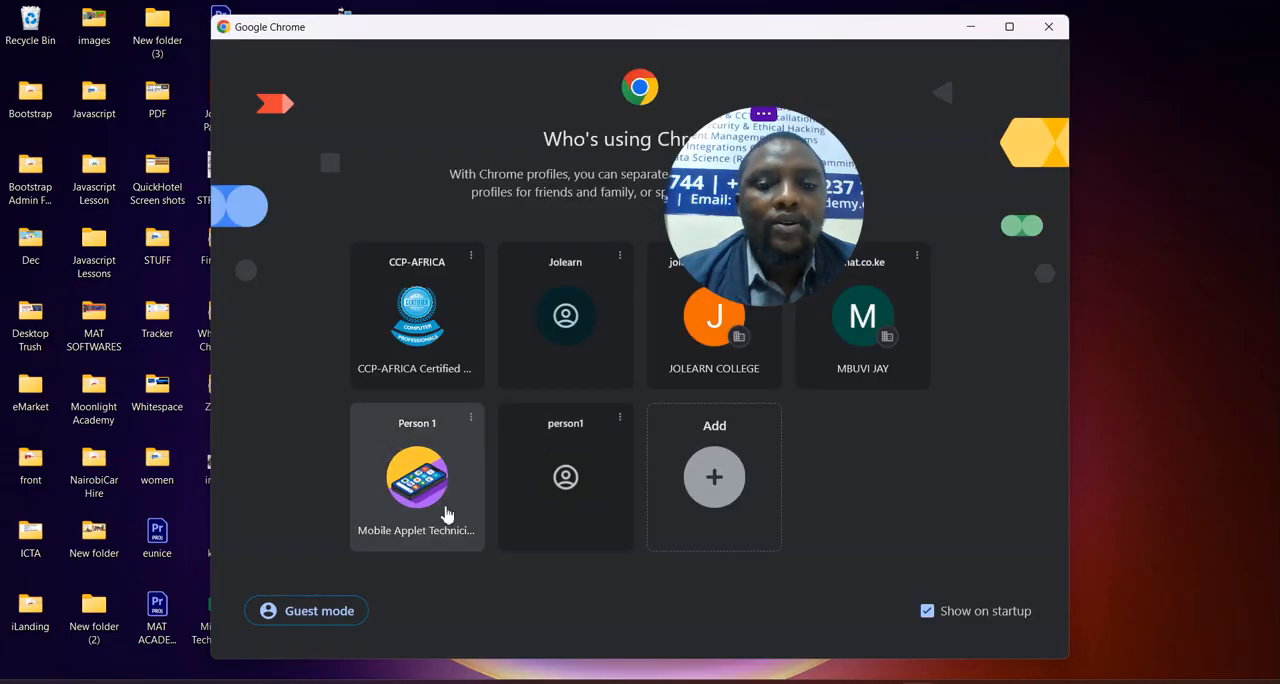
- Open the WOW Slider website in Chrome and go to its free download page
left_click(445, 514)
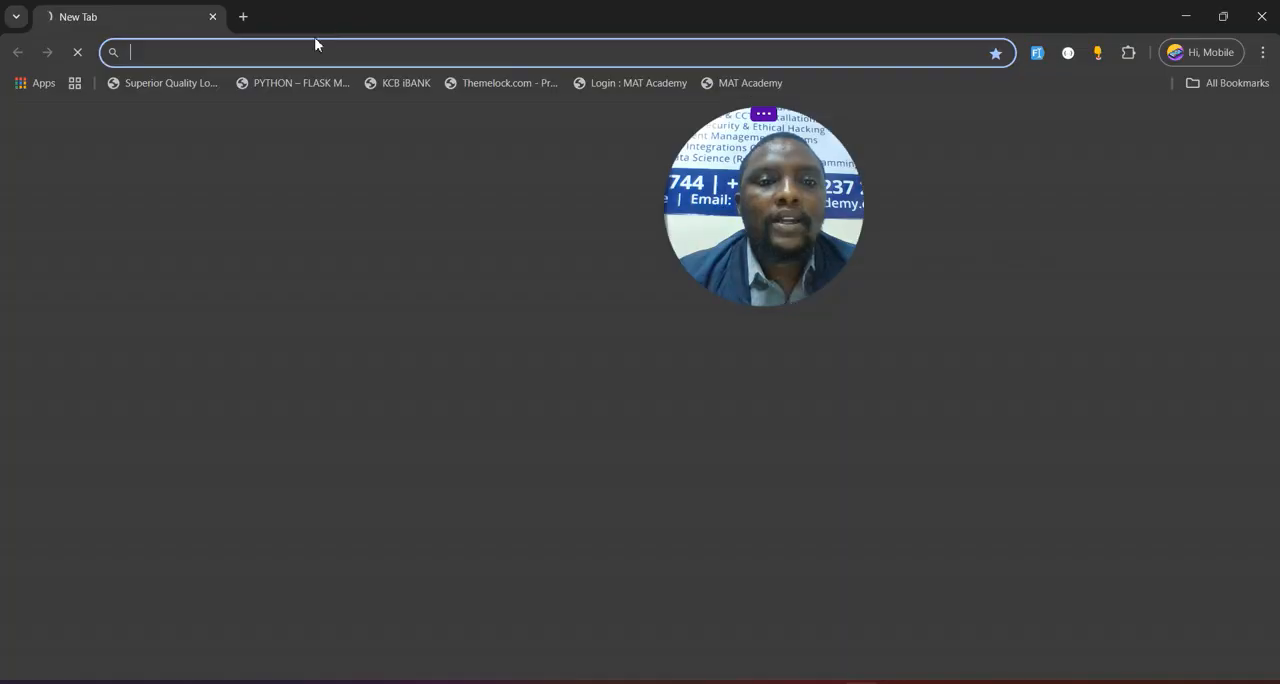
type("WOW")
key("Return")
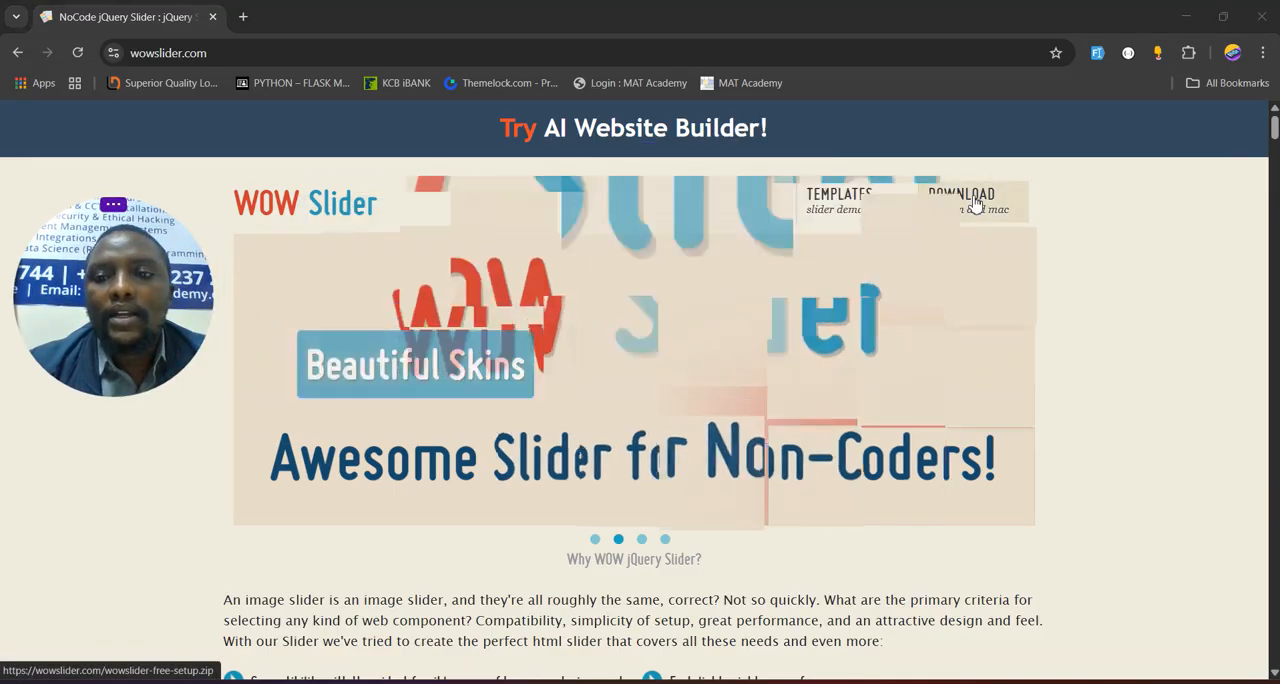
left_click(975, 203)
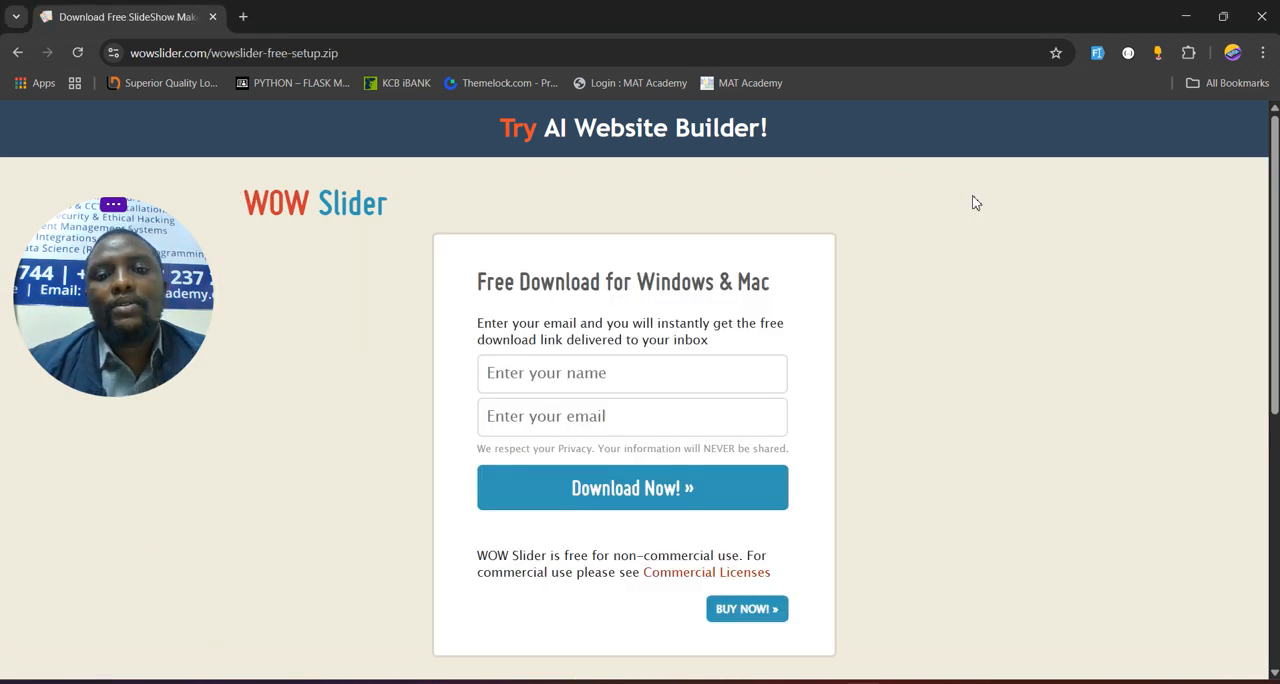
- Fill in the free download form with the placeholder "Name" and an e-mail address, and submit it
left_click(649, 380)
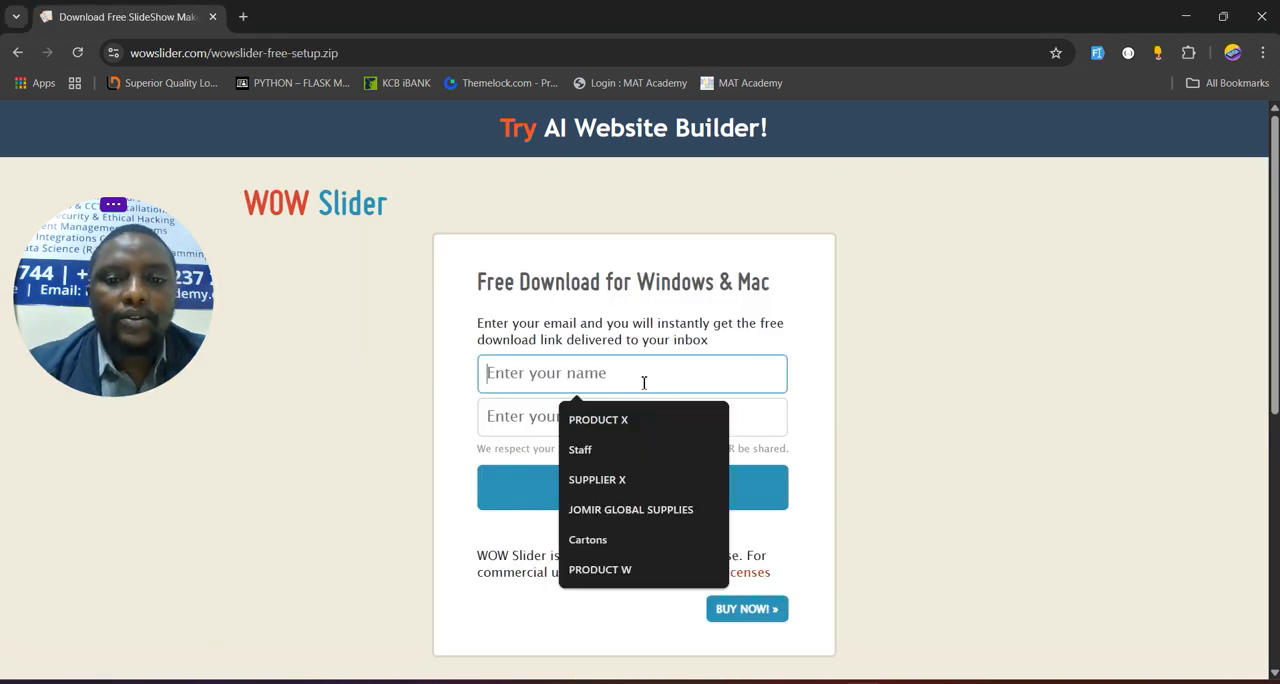
type("nAME")
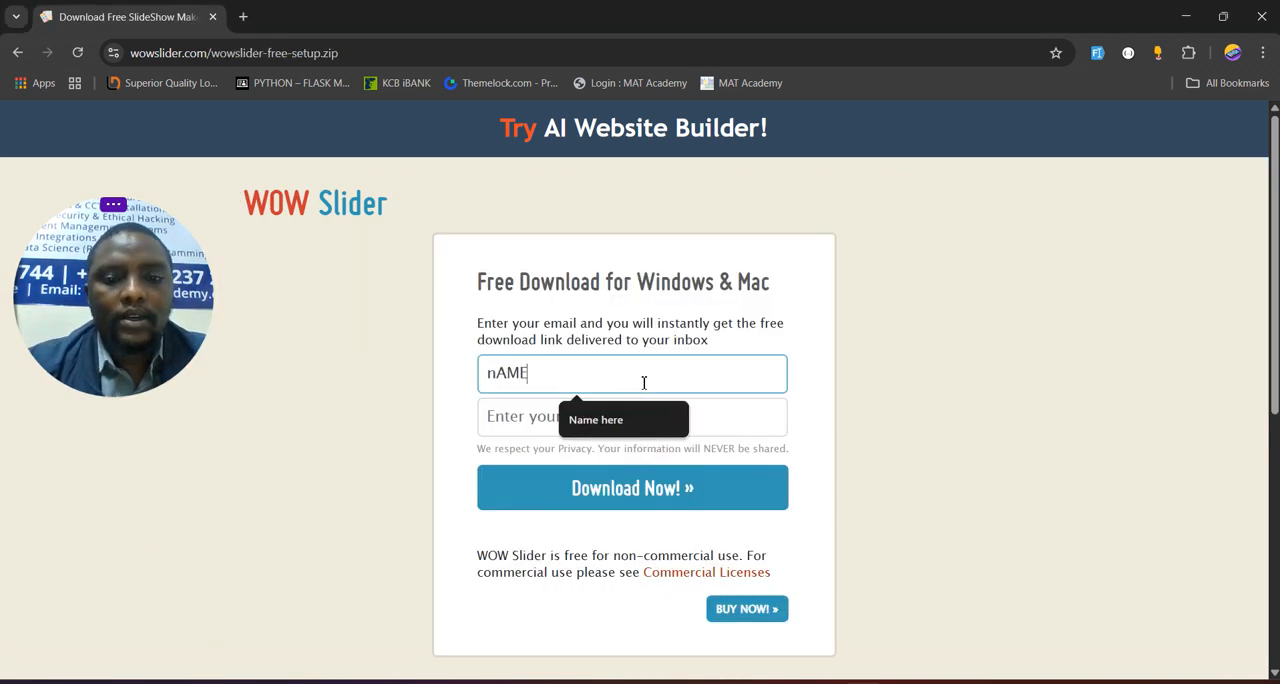
key("Tab")
left_click(644, 382)
key("ctrl+a")
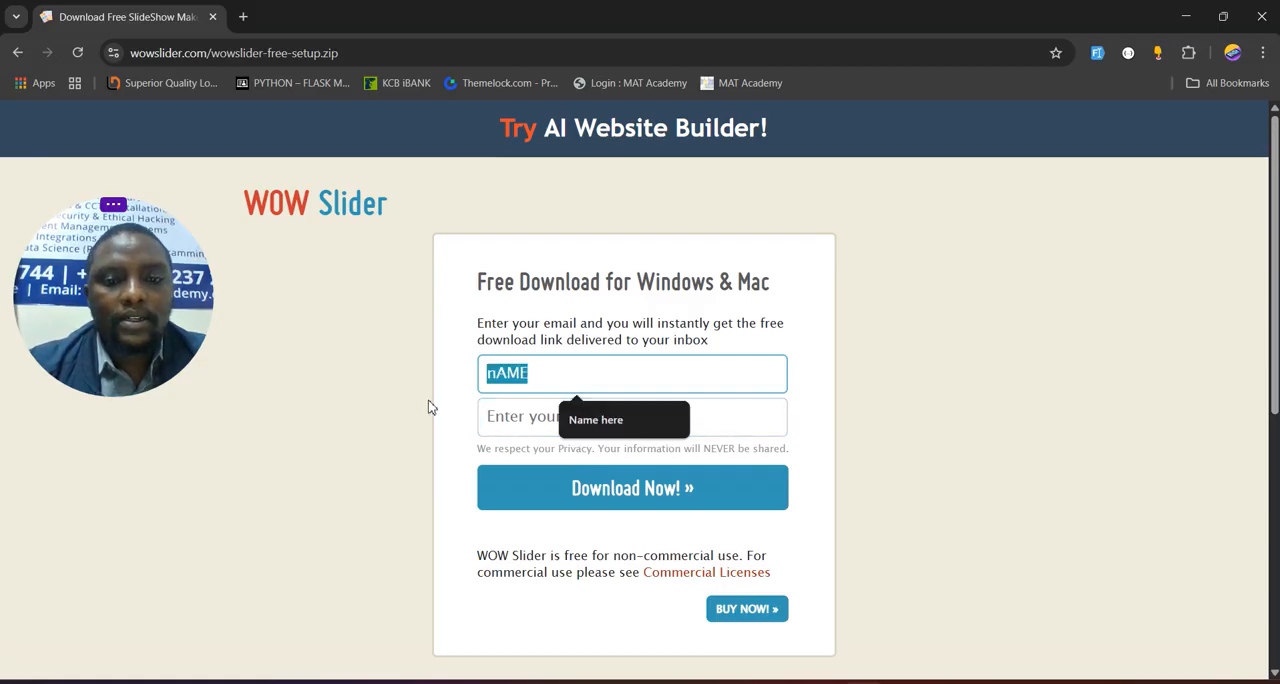
type("Name")
key("Tab")
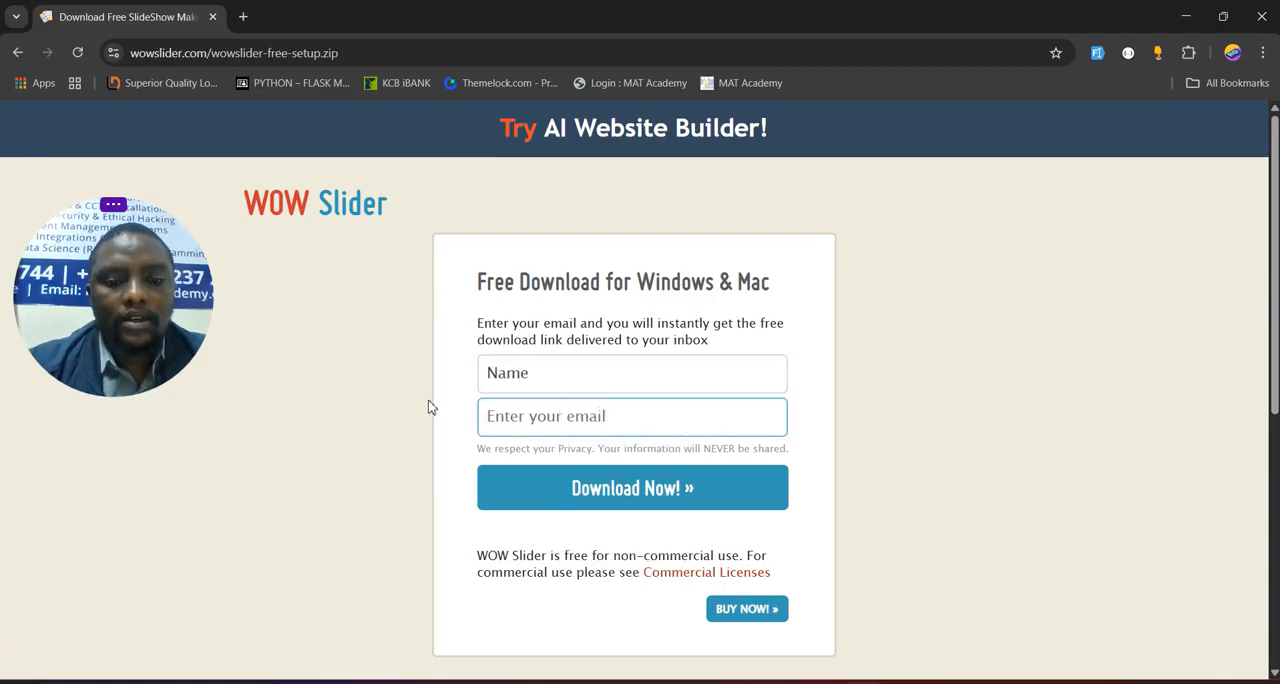
type("email")
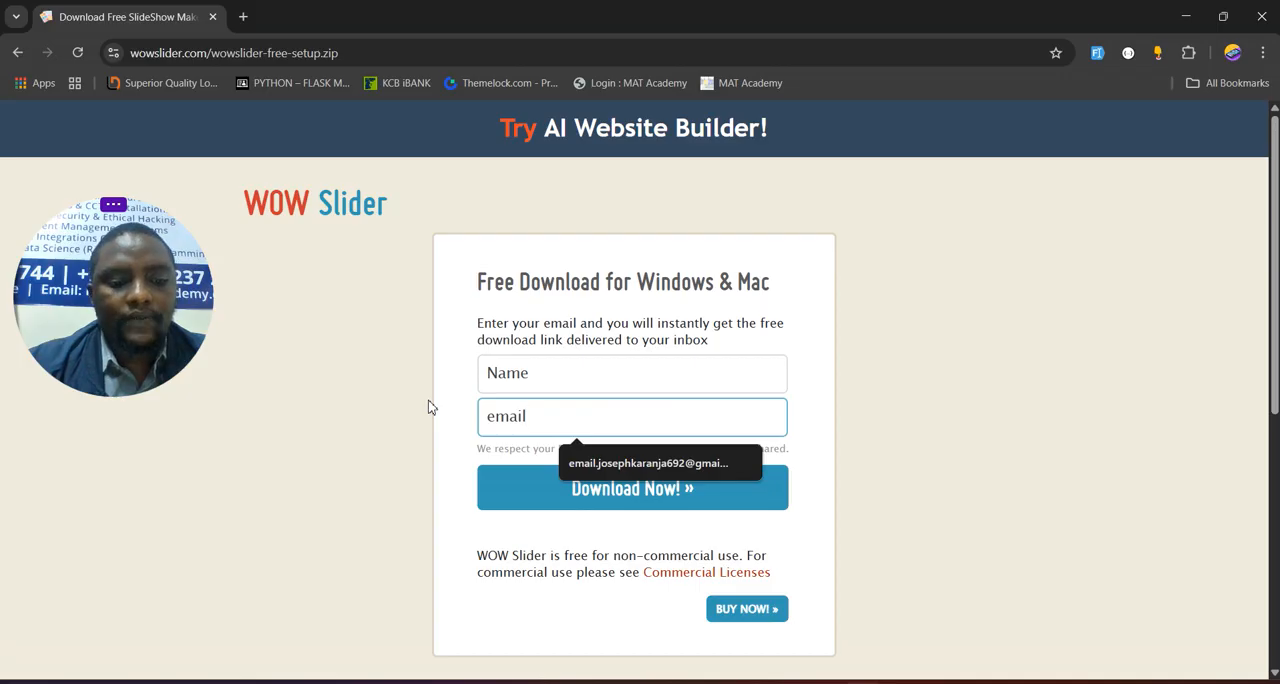
type("@gmail.com")
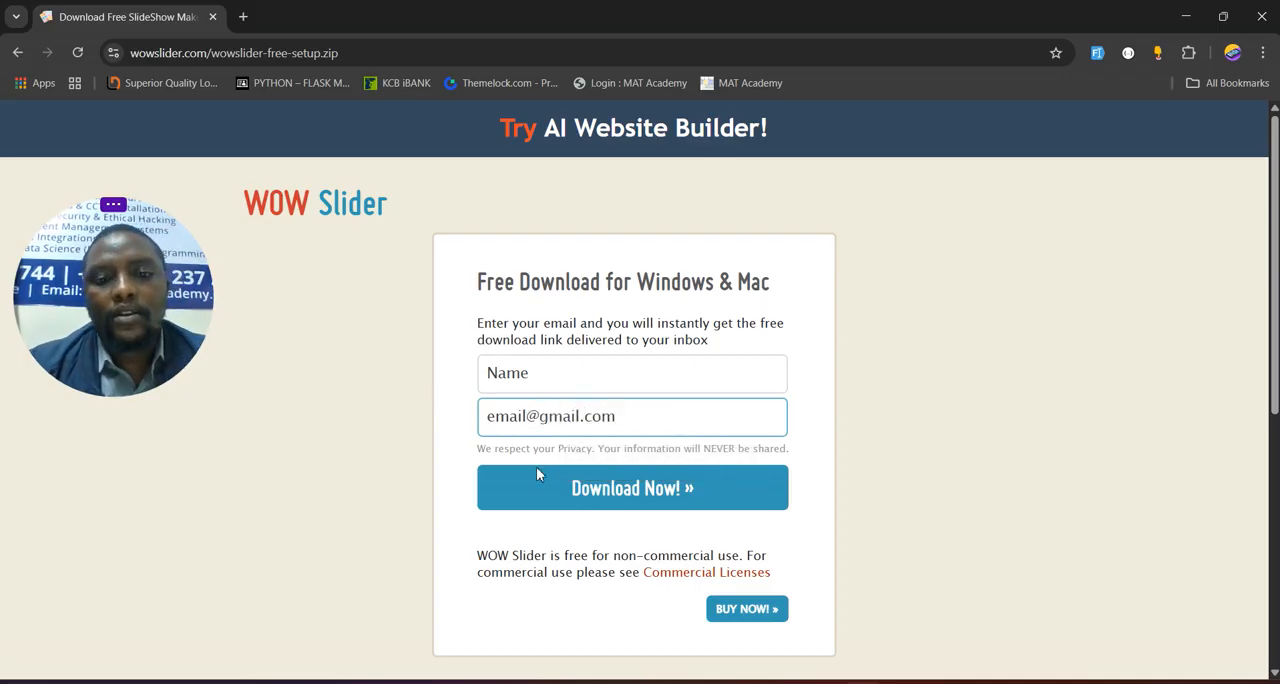
left_click(680, 493)
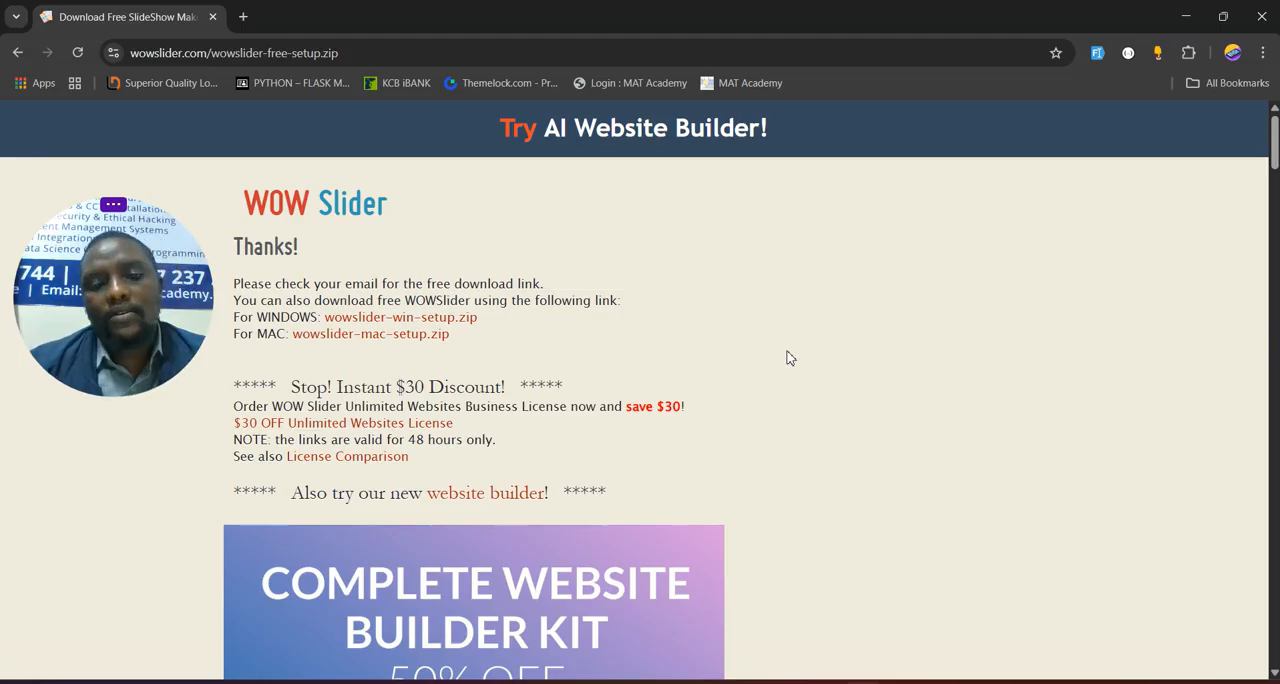
- Download the Windows setup zip of WOW Slider, open the archive to check its contents, and close it again
left_click(429, 319)
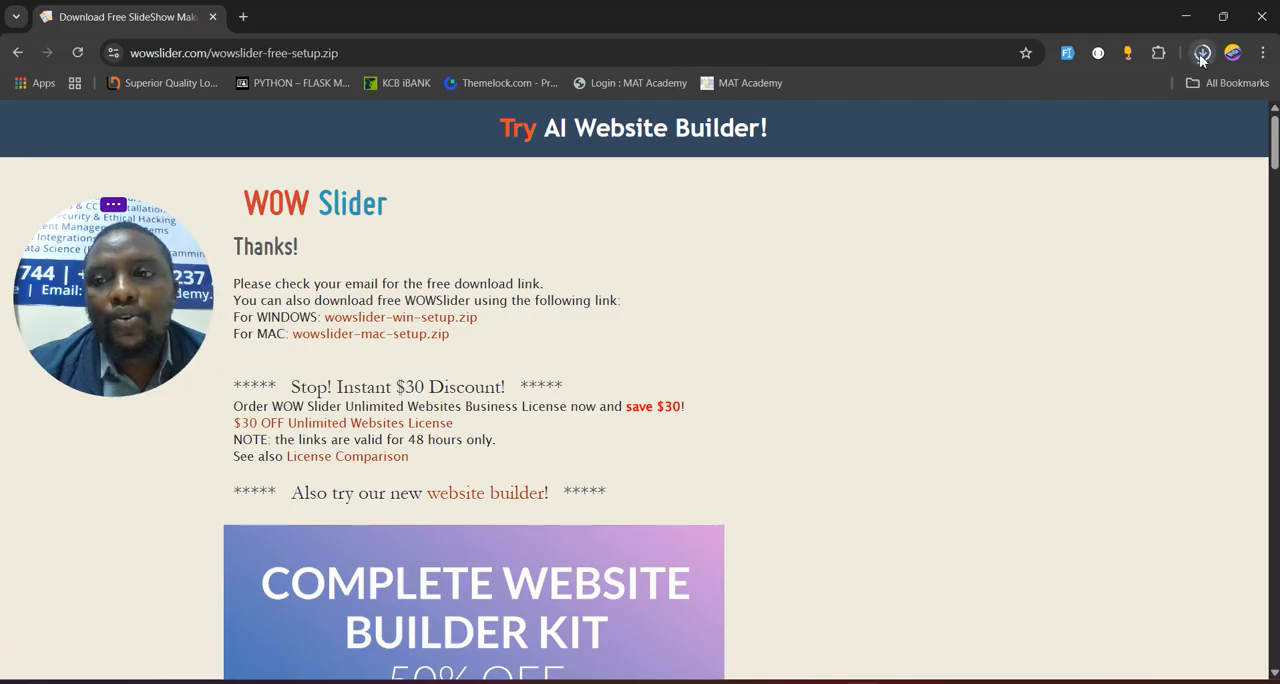
left_click(1202, 53)
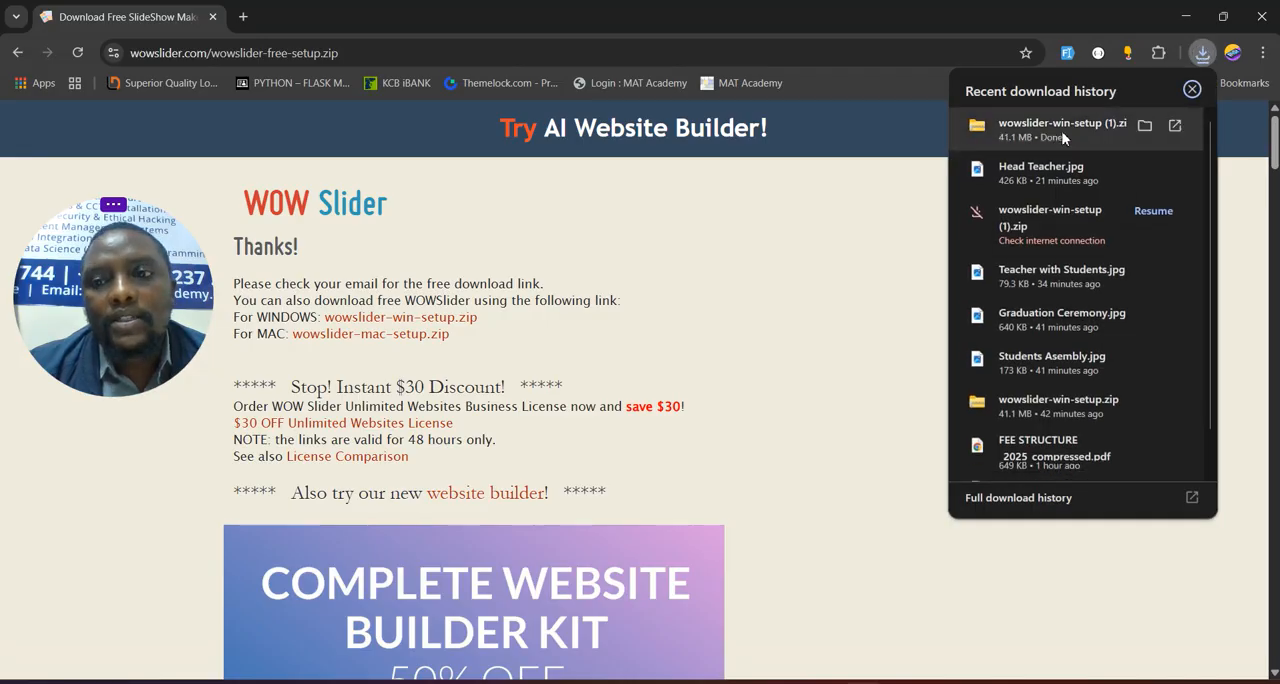
left_click(1063, 133)
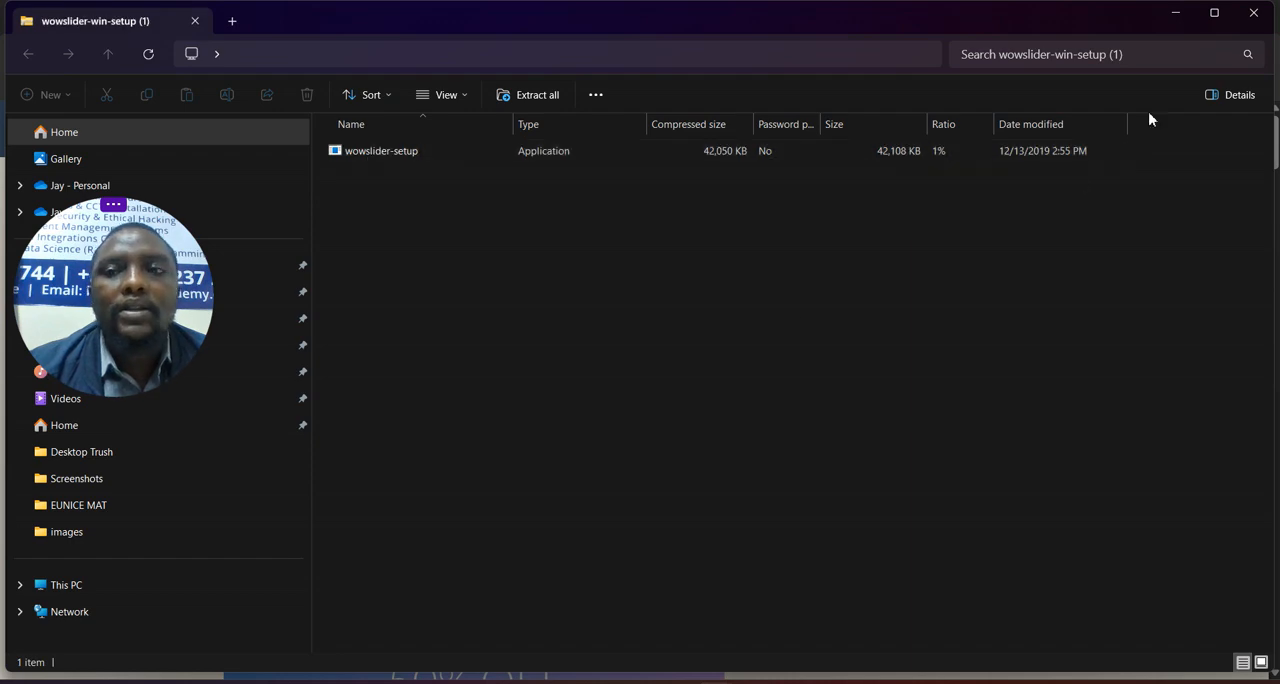
left_click(1252, 13)
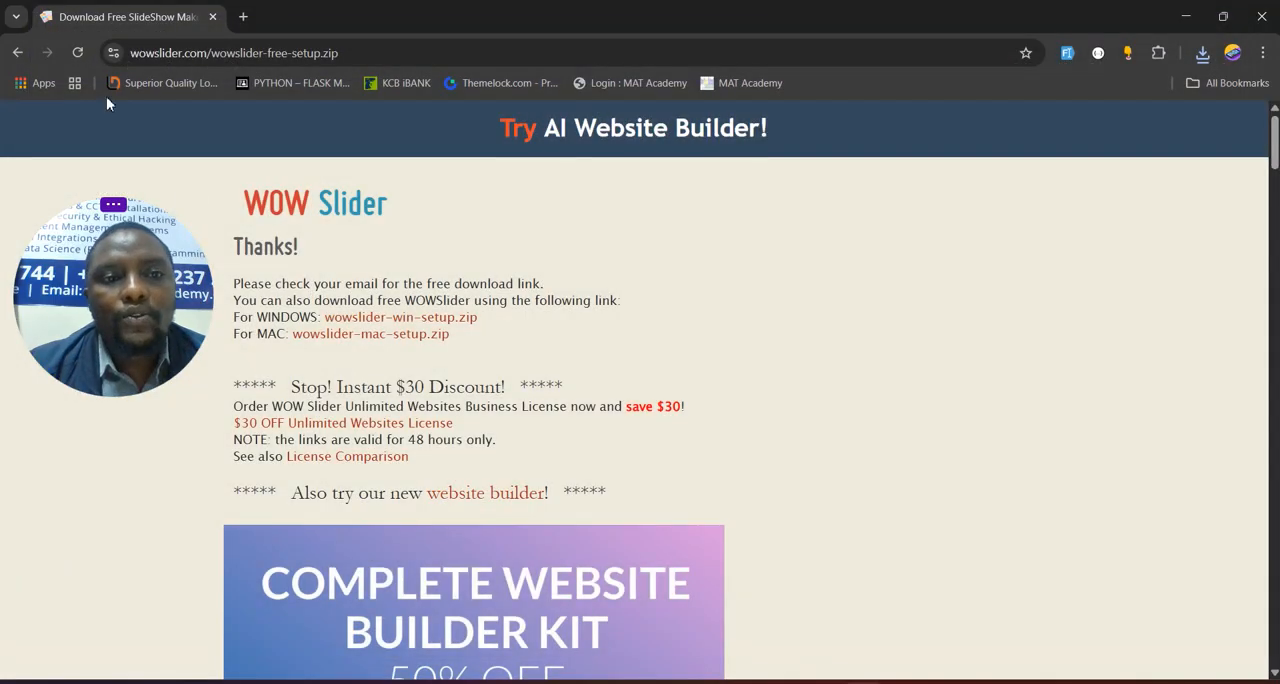
- Search Google for "Imaes academy" in a new tab and show the image results
left_click(243, 17)
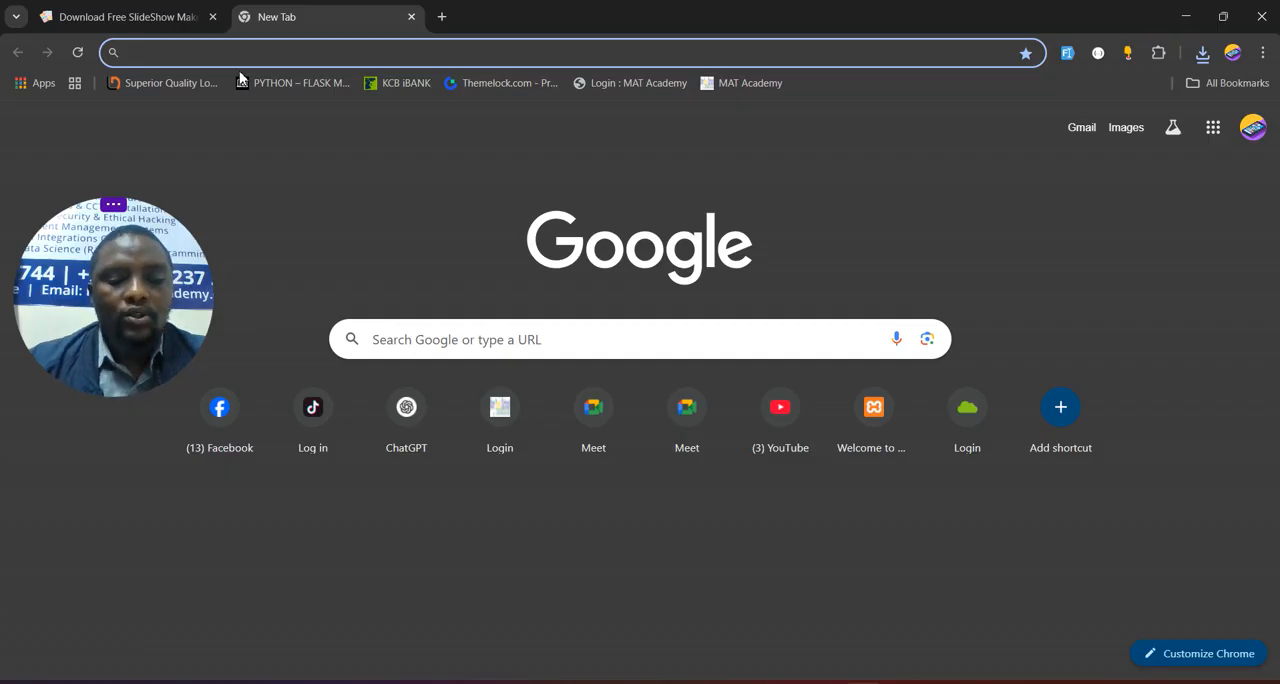
type("Ima")
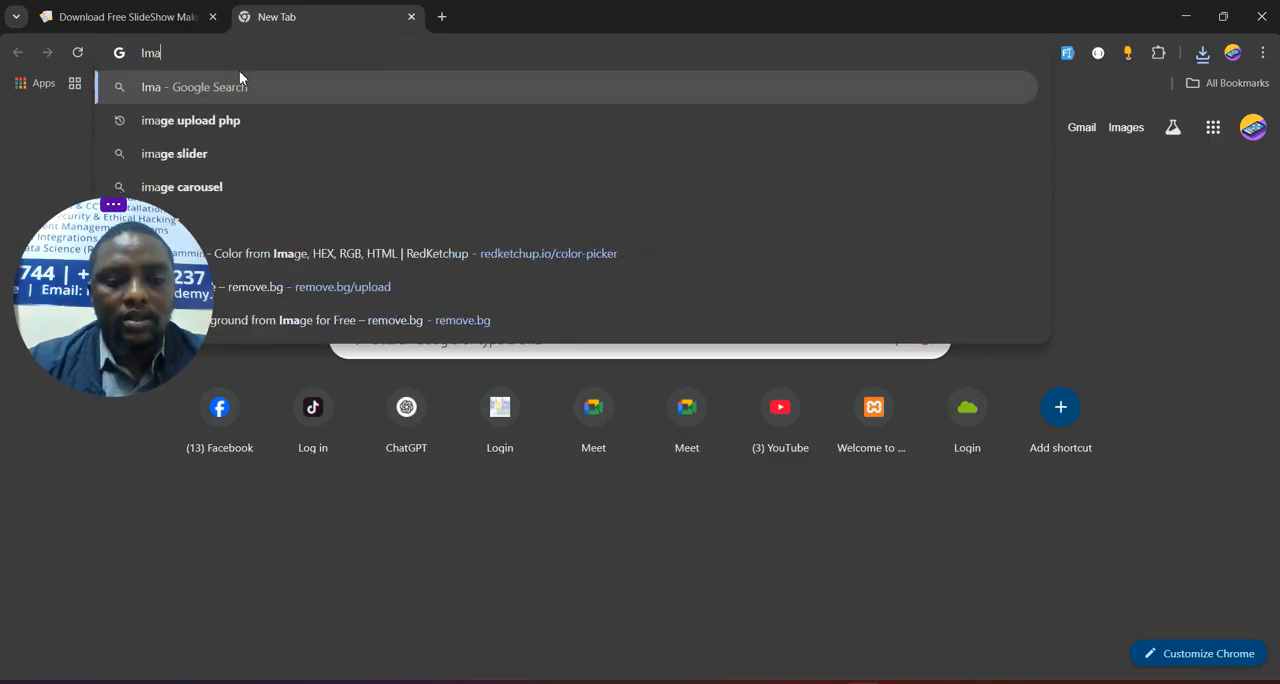
type("es academy")
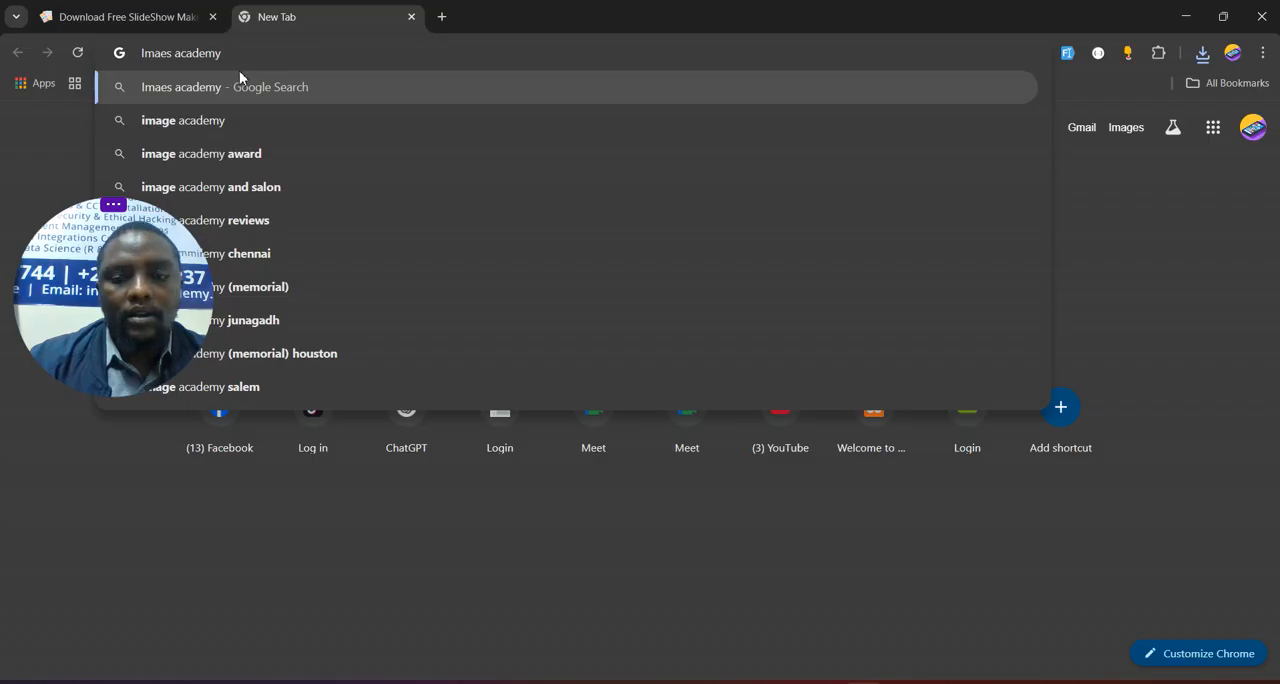
key("Return")
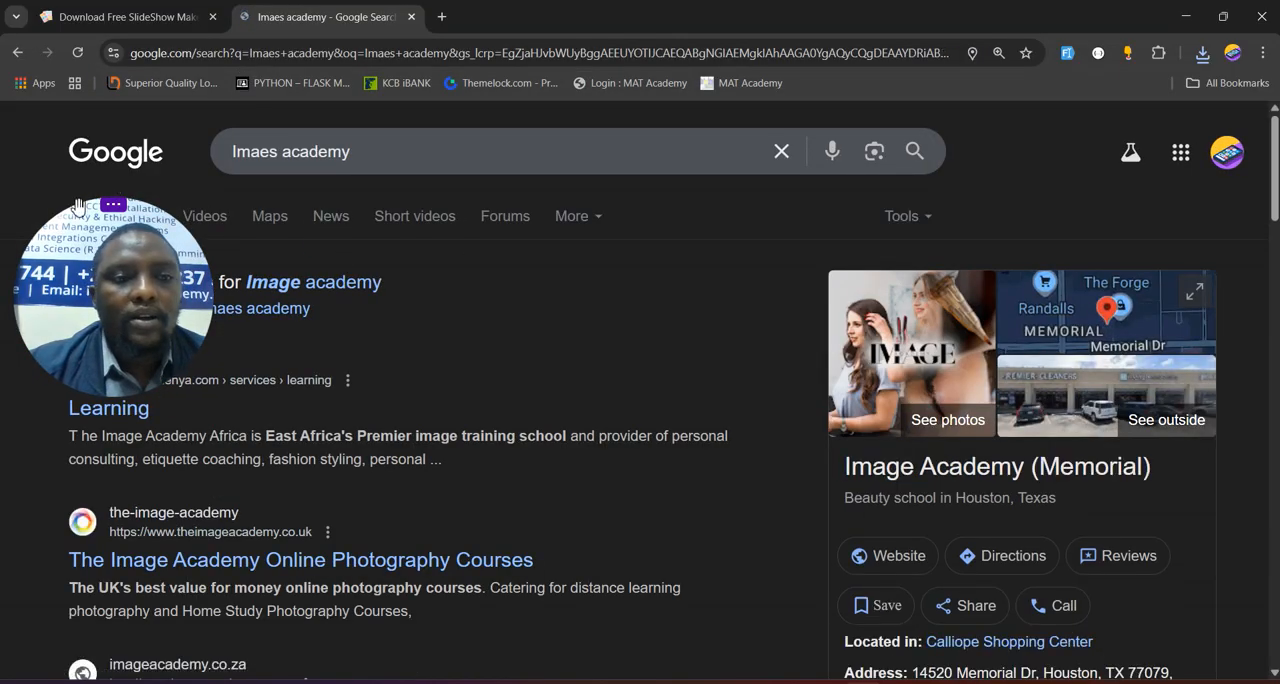
left_click(145, 218)
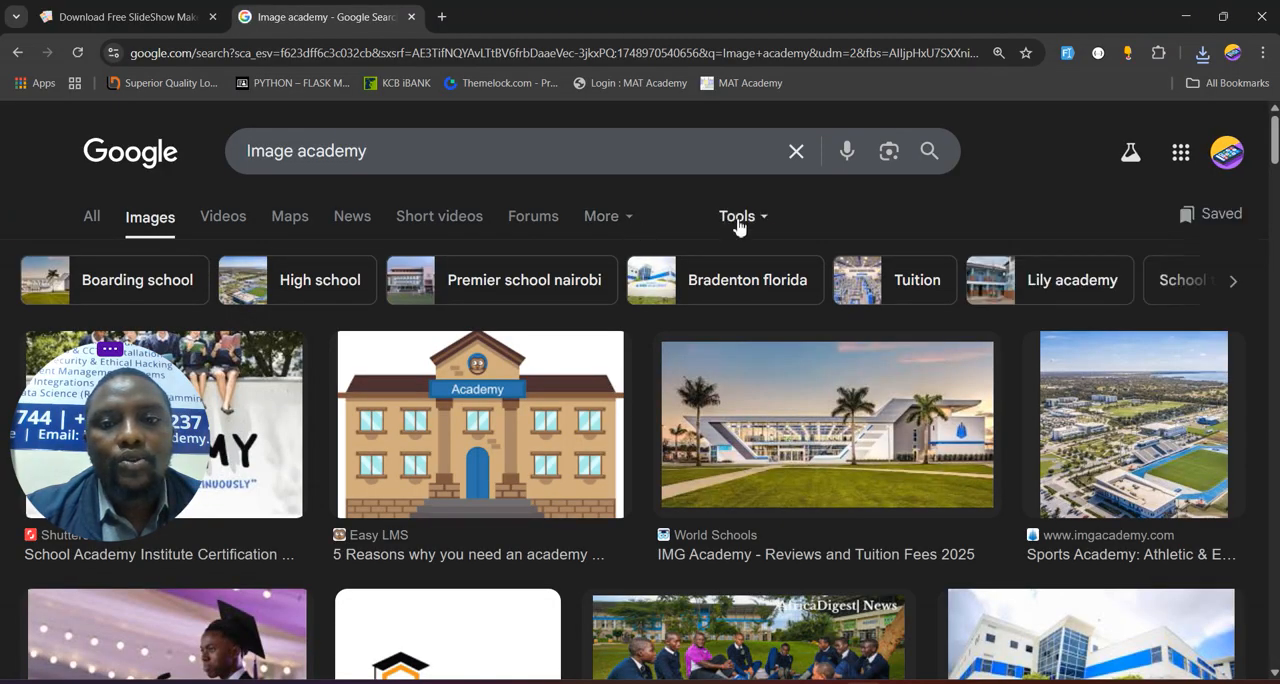
- Filter the academy image results to show only large images
left_click(760, 220)
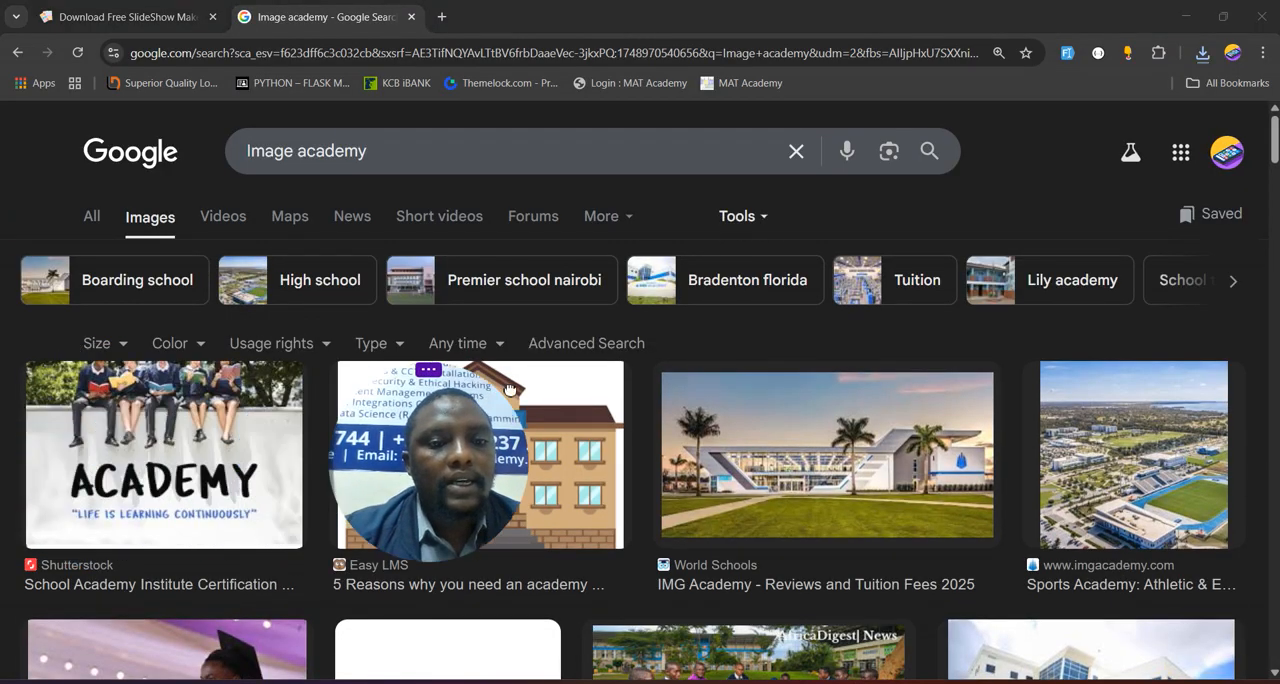
left_click(118, 350)
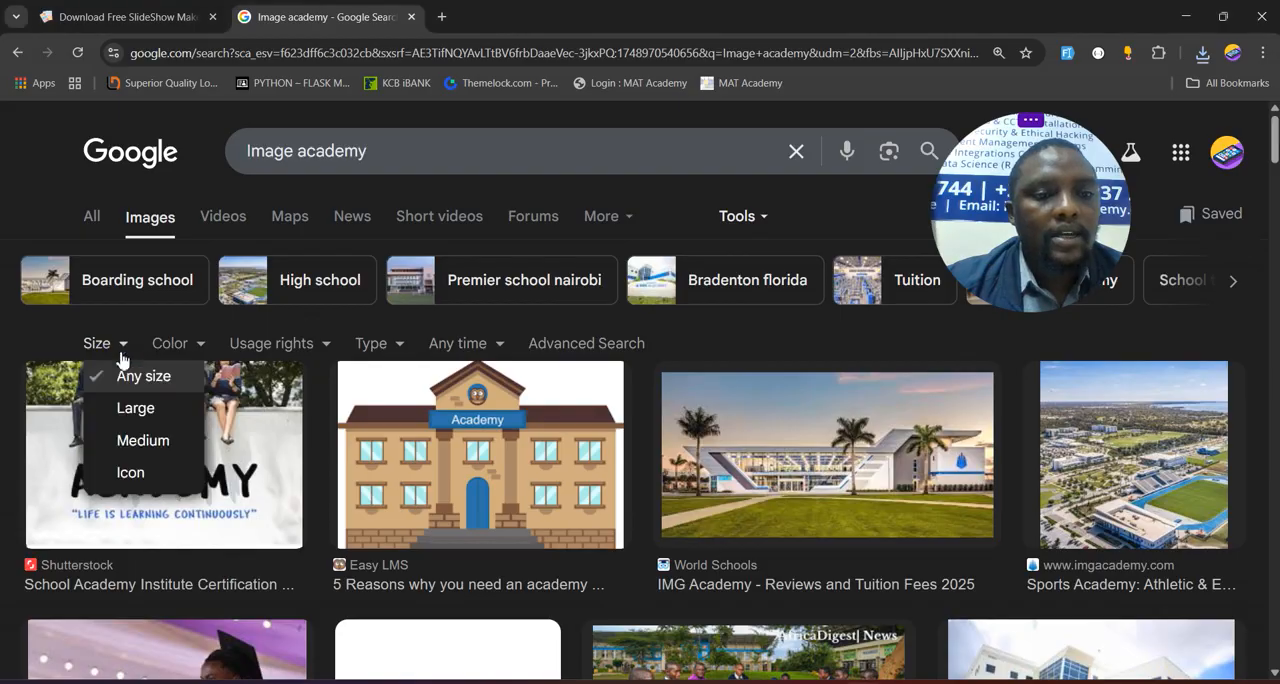
left_click(140, 409)
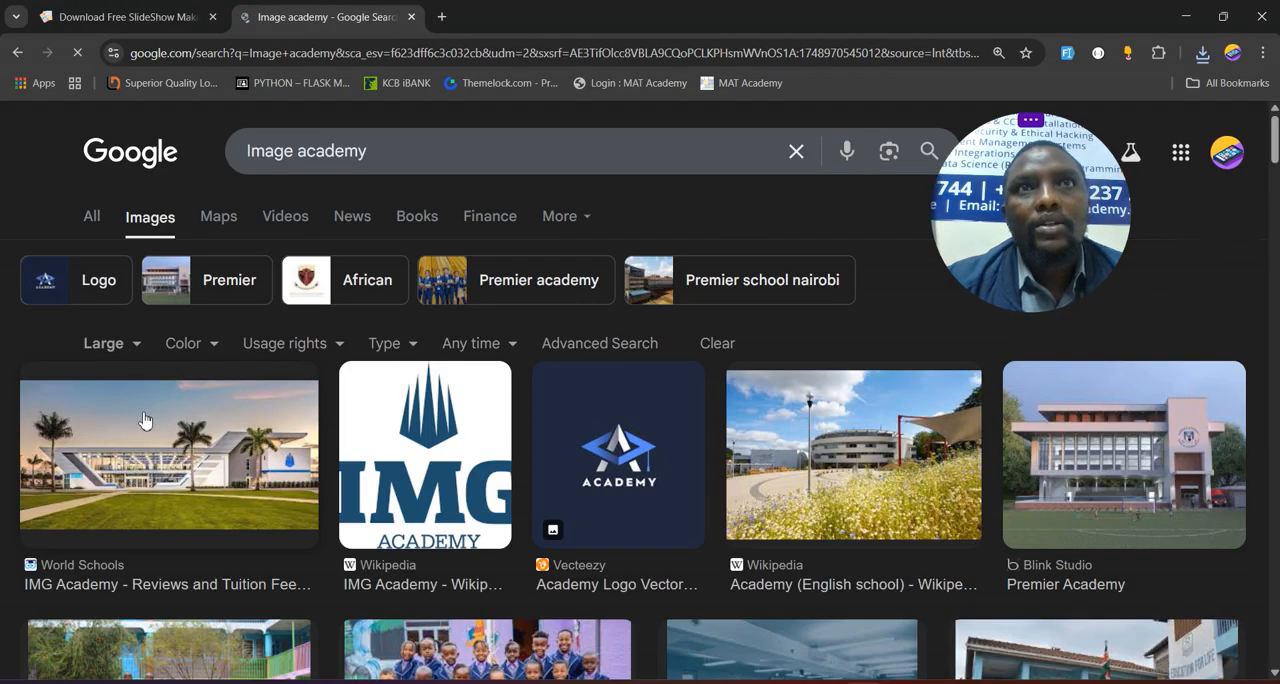
- Find the Lukenya Academy Primary School picture among the large image results and open its preview
scroll(780, 522, "down", 3)
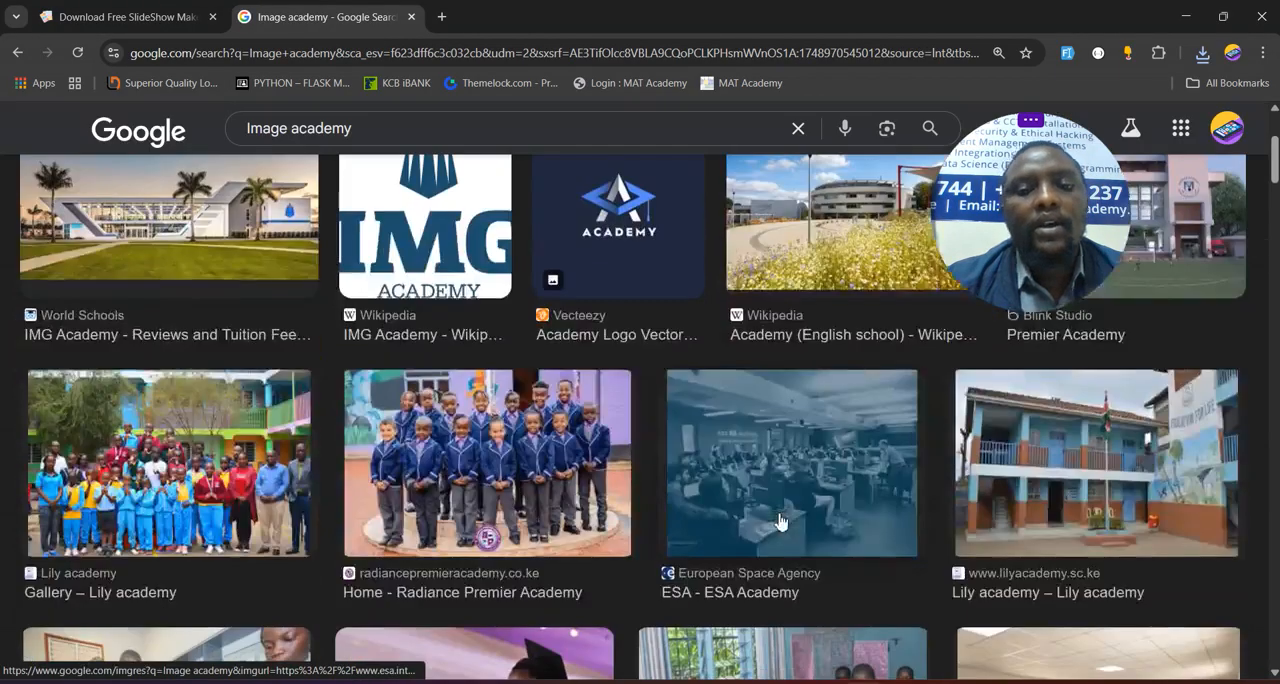
scroll(780, 522, "down", 4)
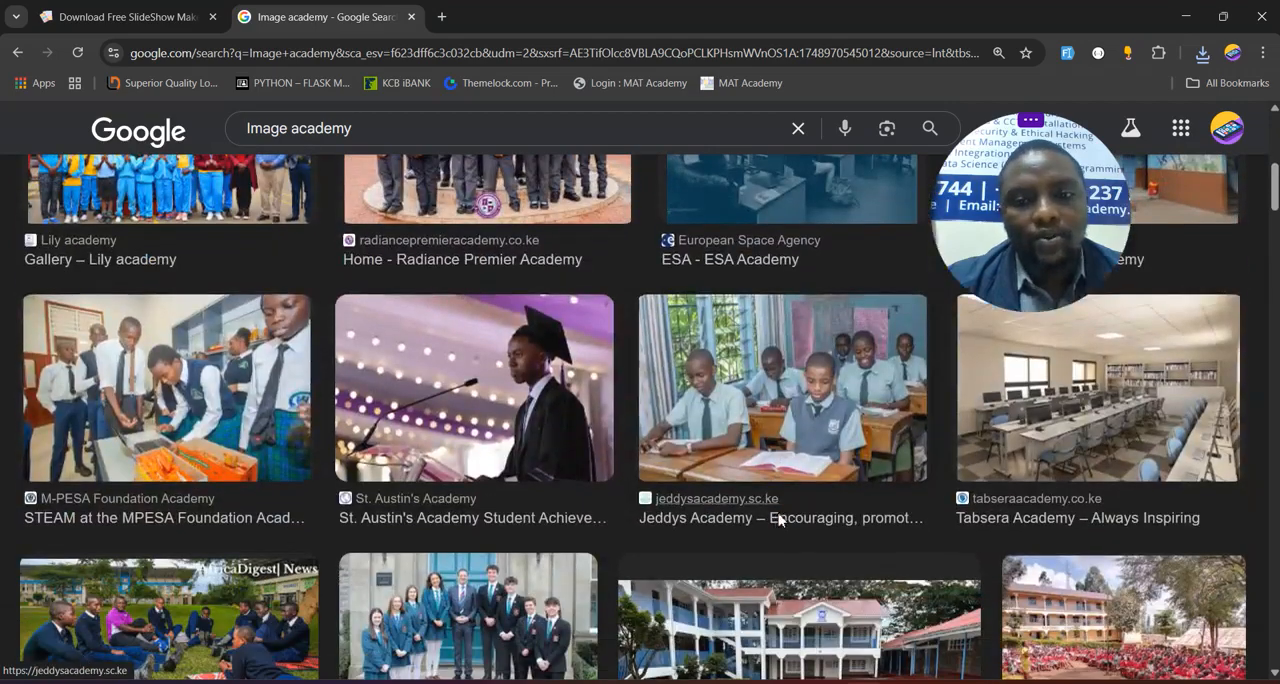
scroll(441, 512, "down", 3)
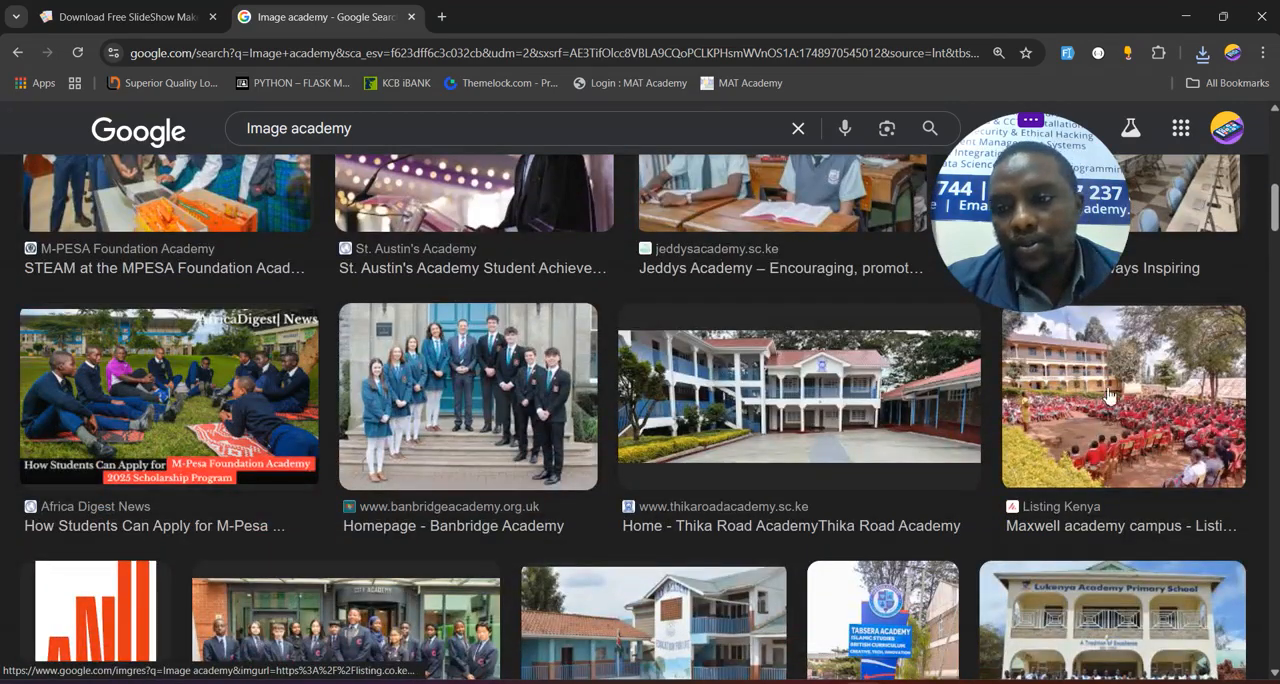
scroll(1118, 394, "down", 4)
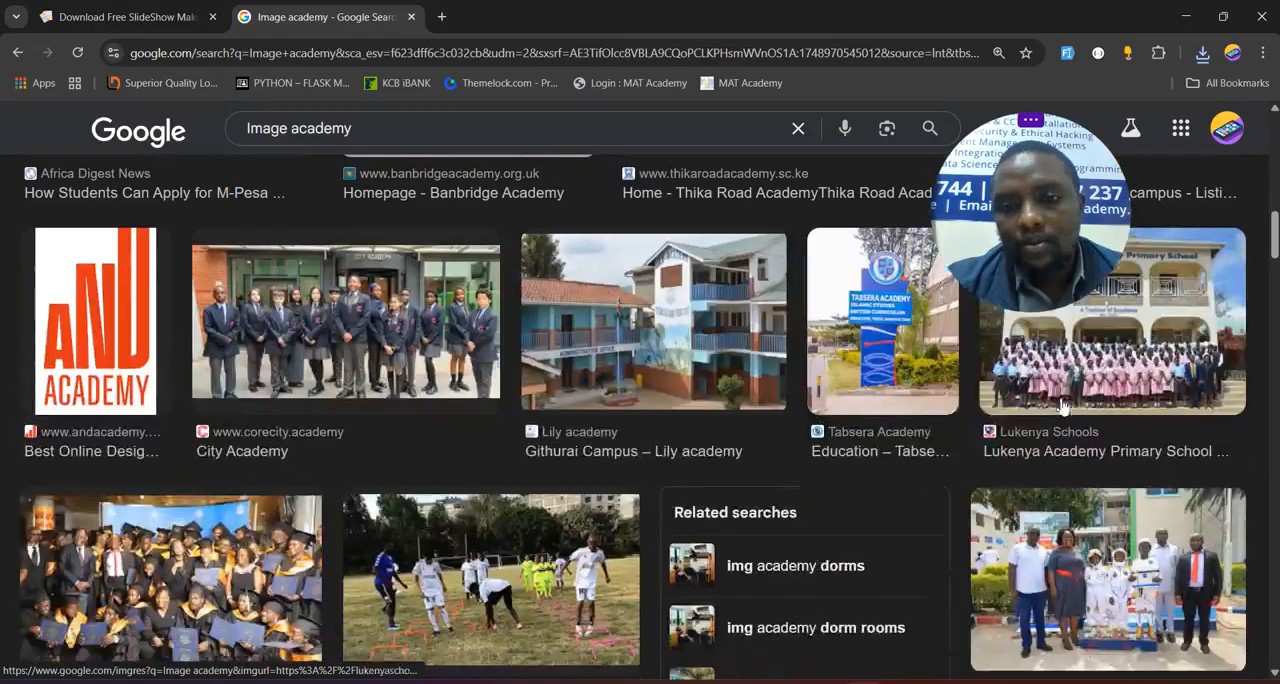
left_click(1143, 346)
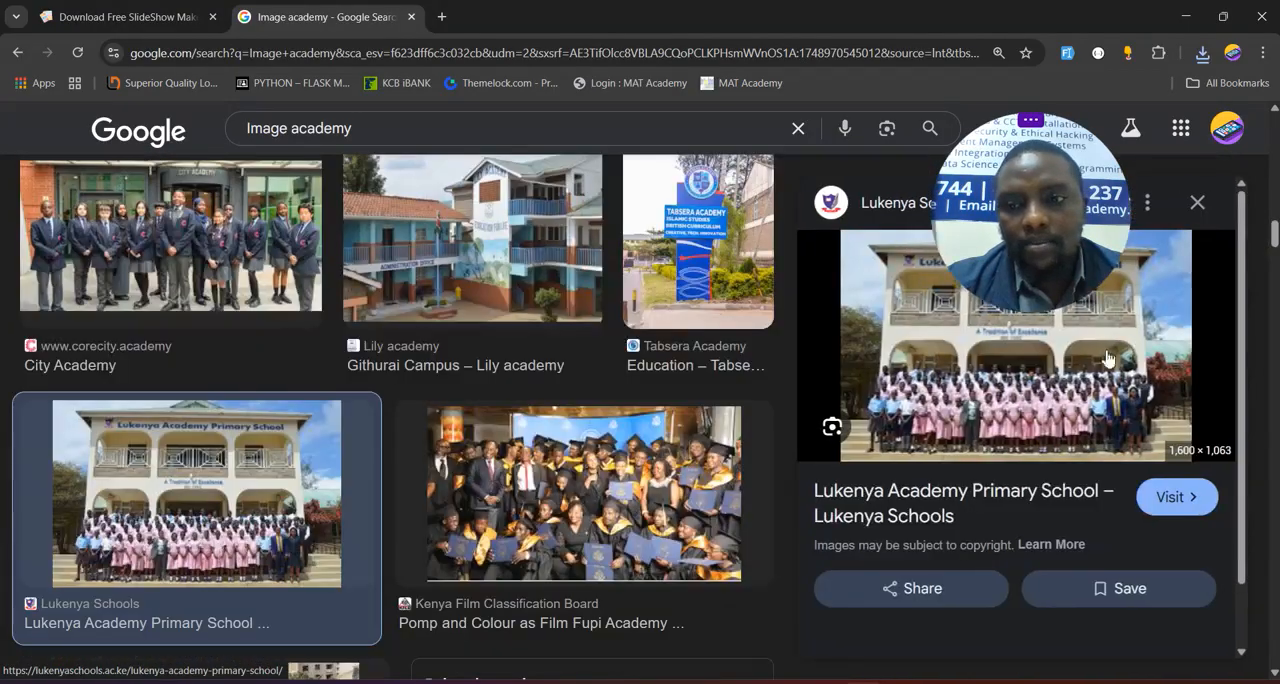
- Save the previewed school picture as "Administration Block" in JPEG format in the images folder on the Desktop
right_click(916, 314)
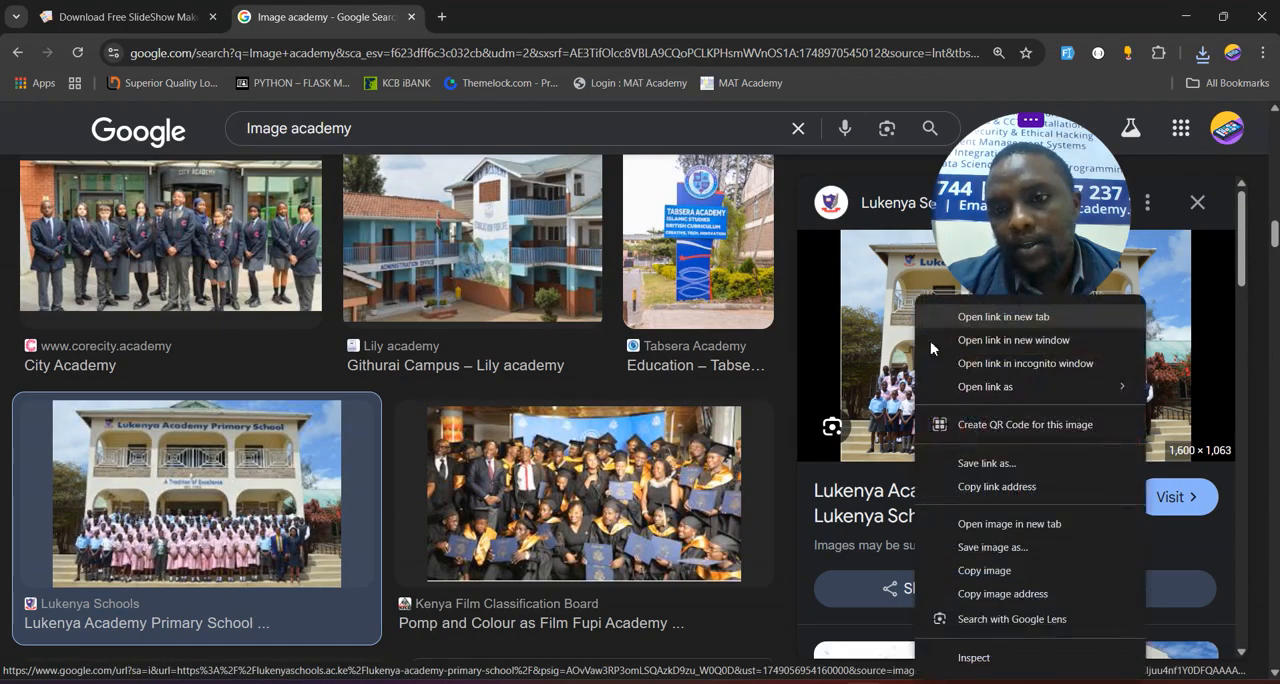
left_click(980, 547)
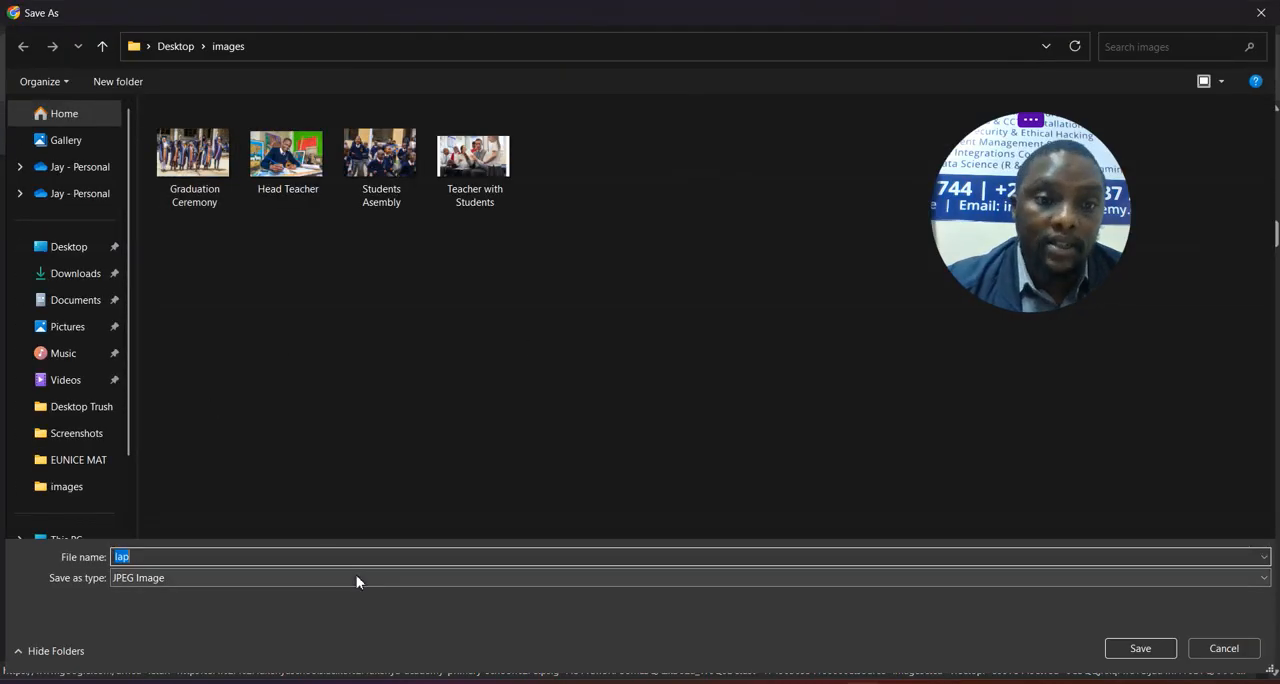
key("BackSpace")
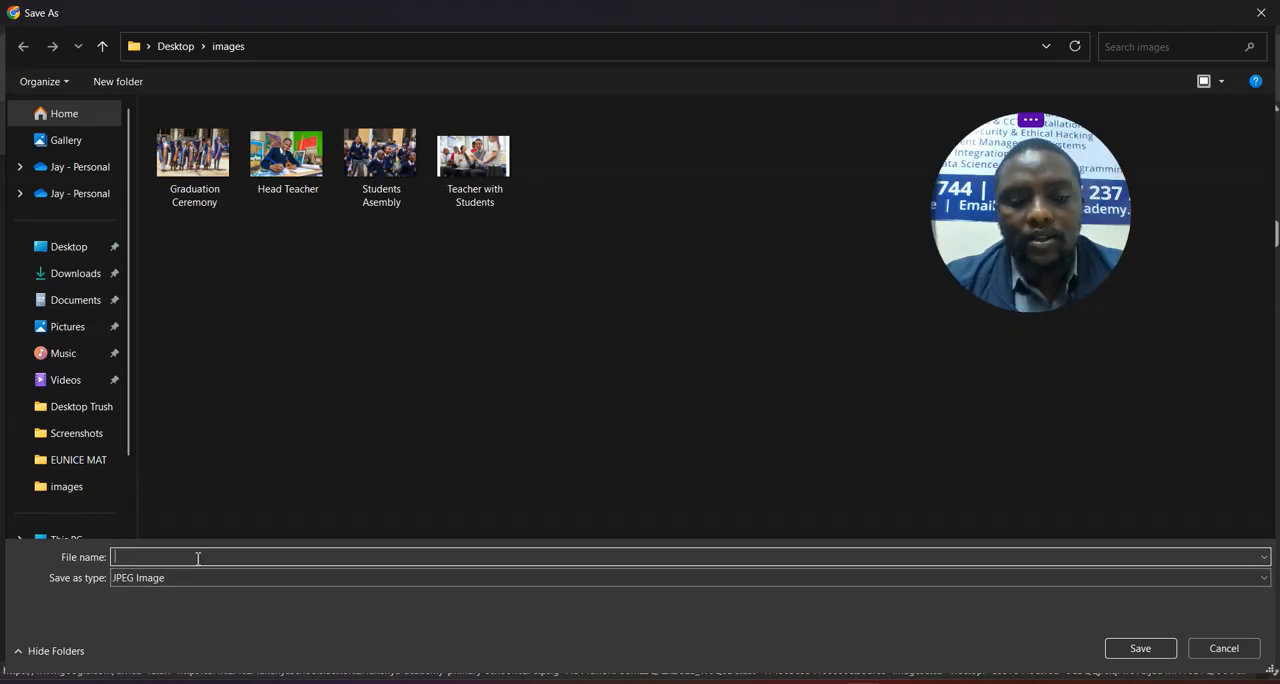
type("Blo")
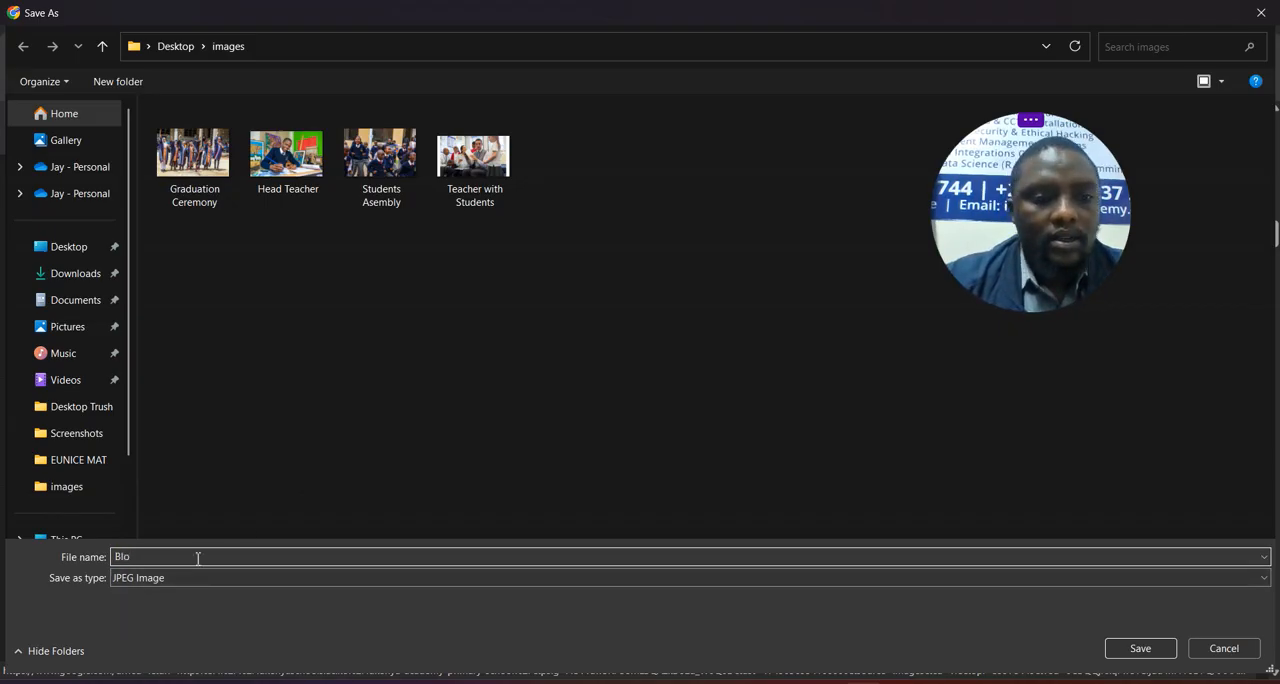
key("BackSpace")
key("BackSpace")
key("BackSpace")
type("Adm")
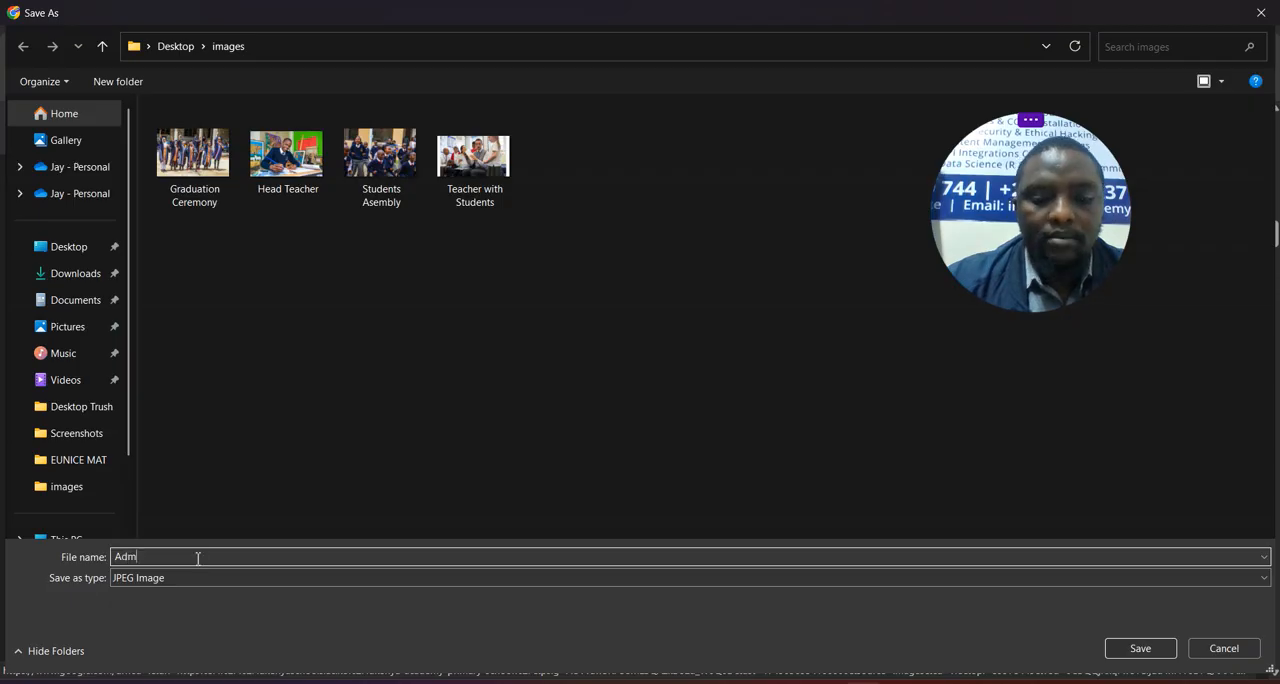
type("inistration Block")
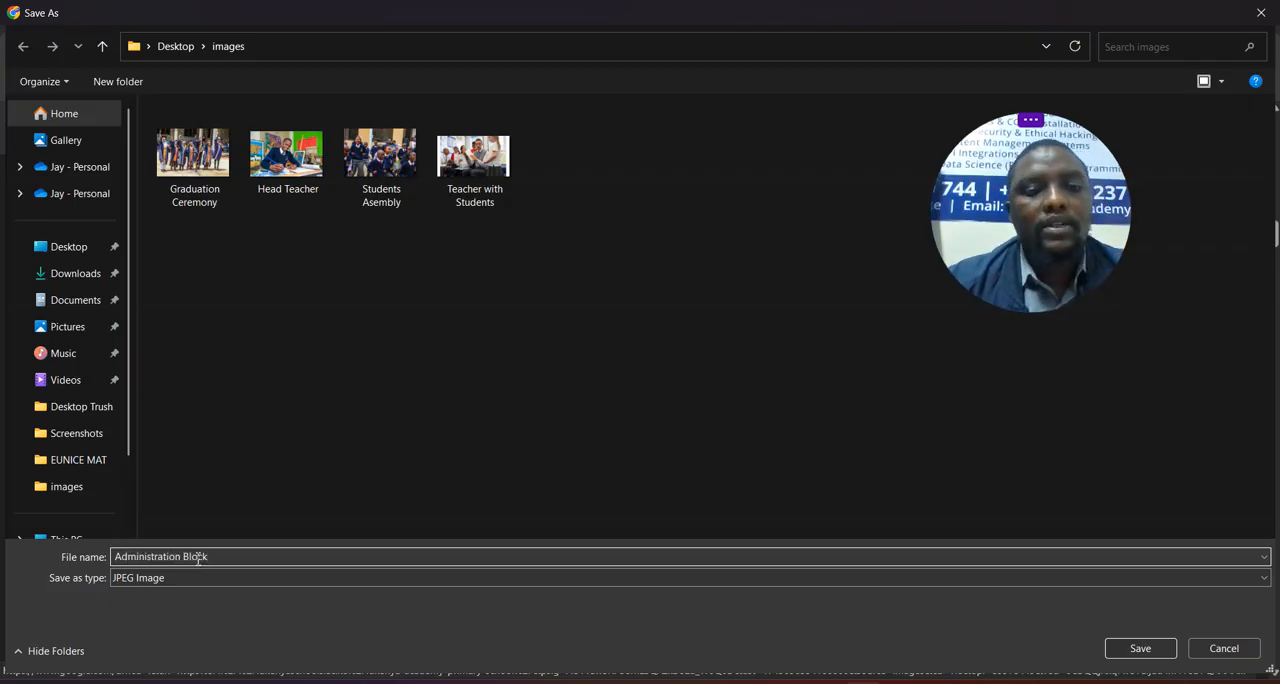
left_click(1145, 650)
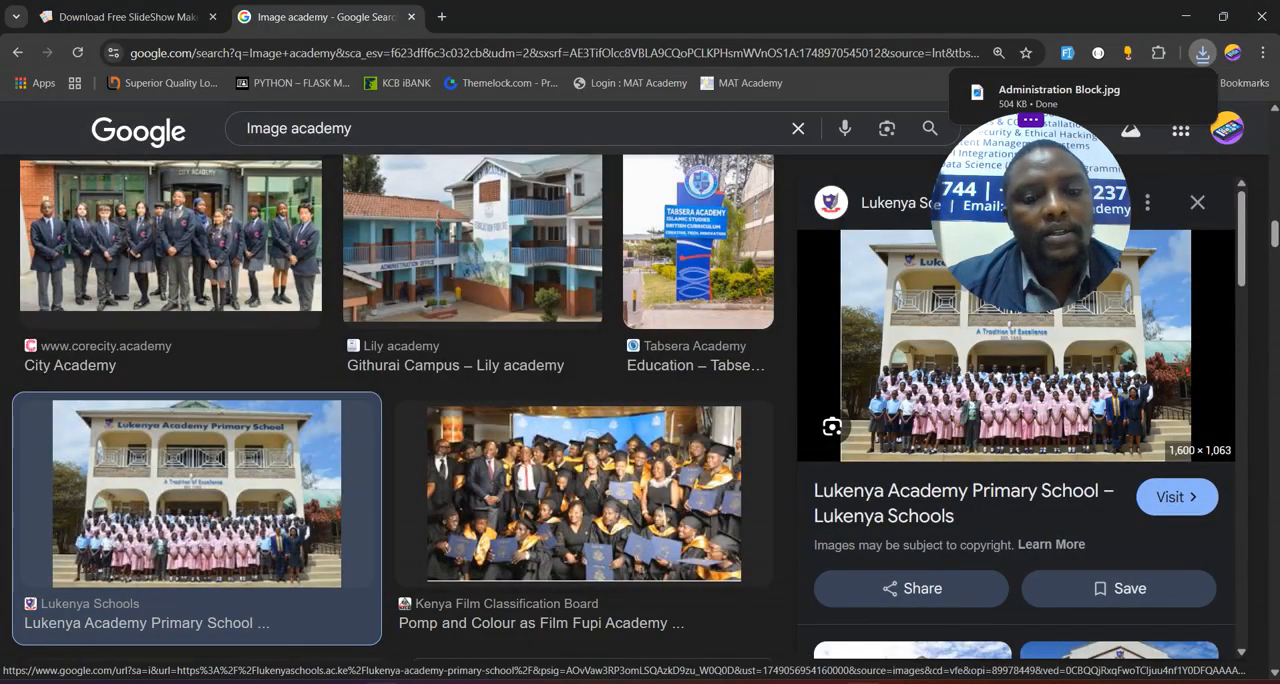
- Find WOW Slider among the installed apps and launch it
left_click(300, 682)
type("wow Slider")
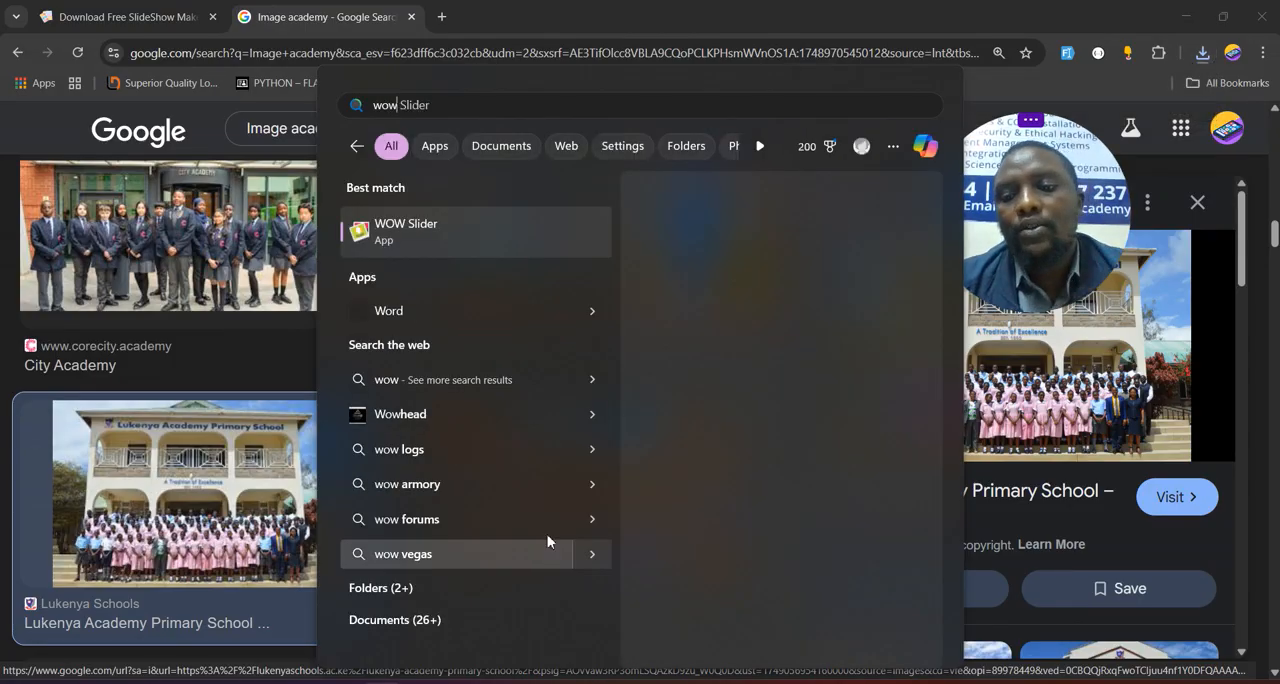
left_click(385, 223)
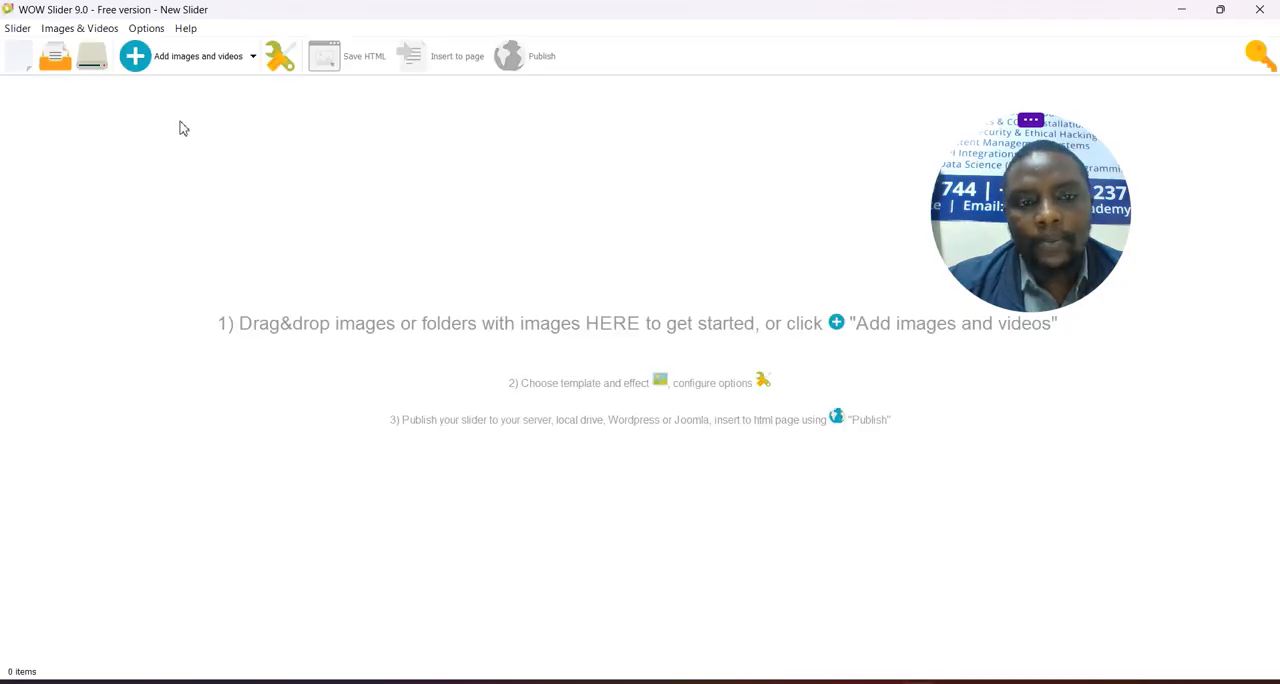
- Add all five pictures from the images folder on the Desktop to the new slider
left_click(177, 60)
left_click(185, 85)
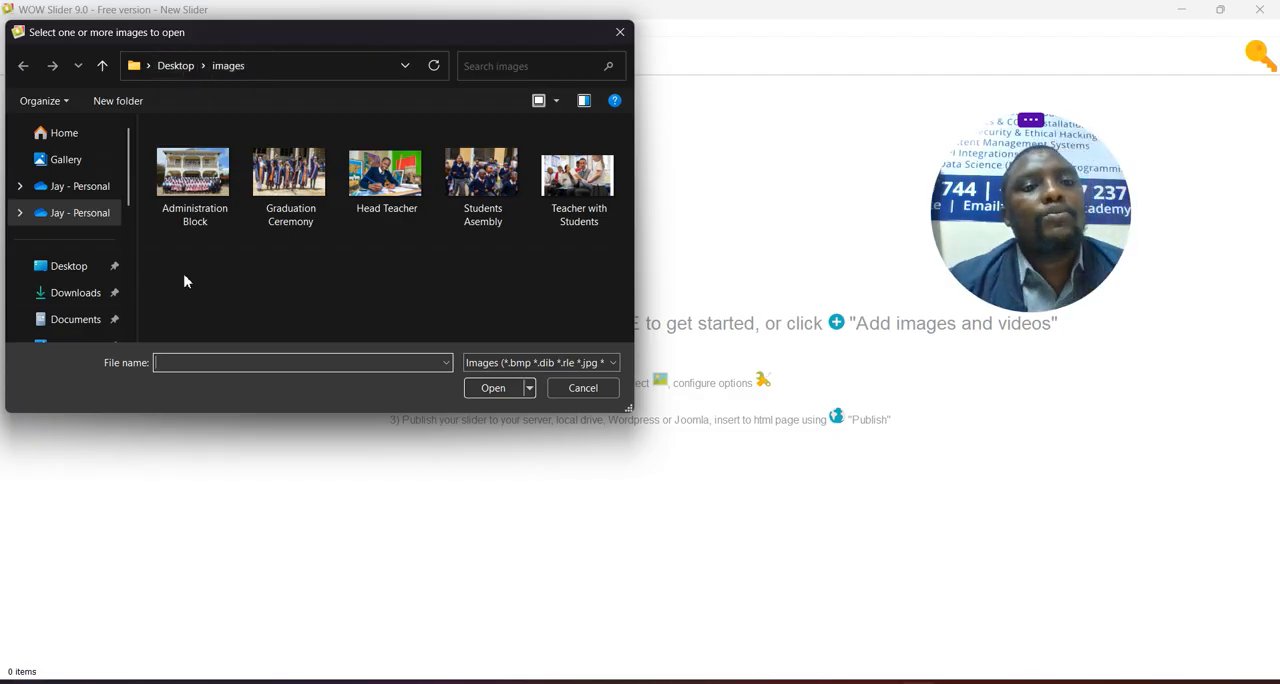
left_click_drag(183, 277, 557, 243)
left_click(495, 388)
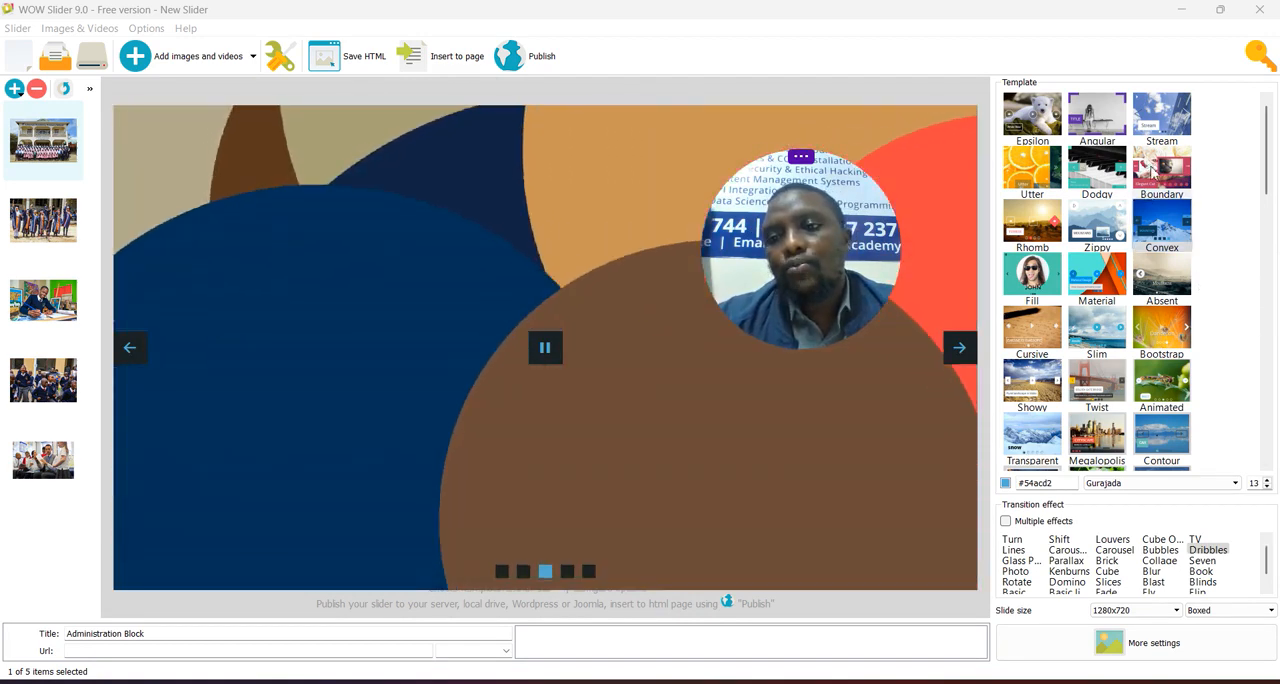
- Apply the Strict template and enable multiple transition effects, replacing Dribbles with Seven, Lines and Parallax
scroll(1156, 250, "down", 3)
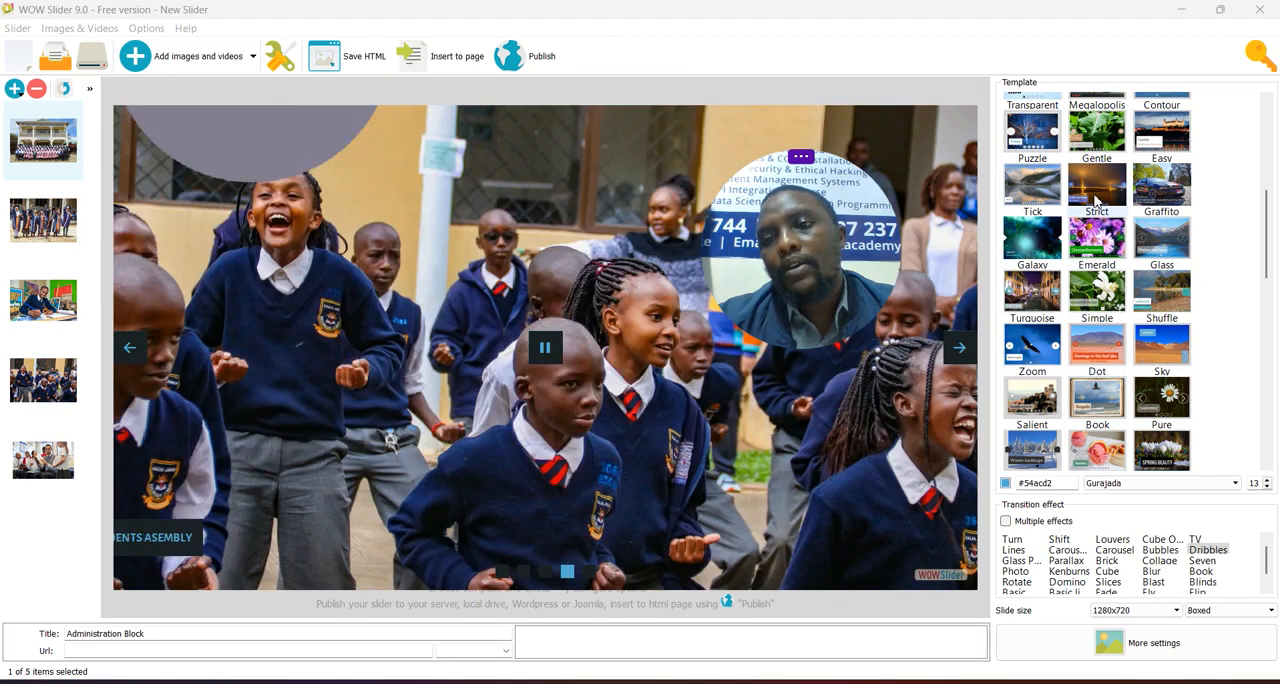
left_click(1096, 197)
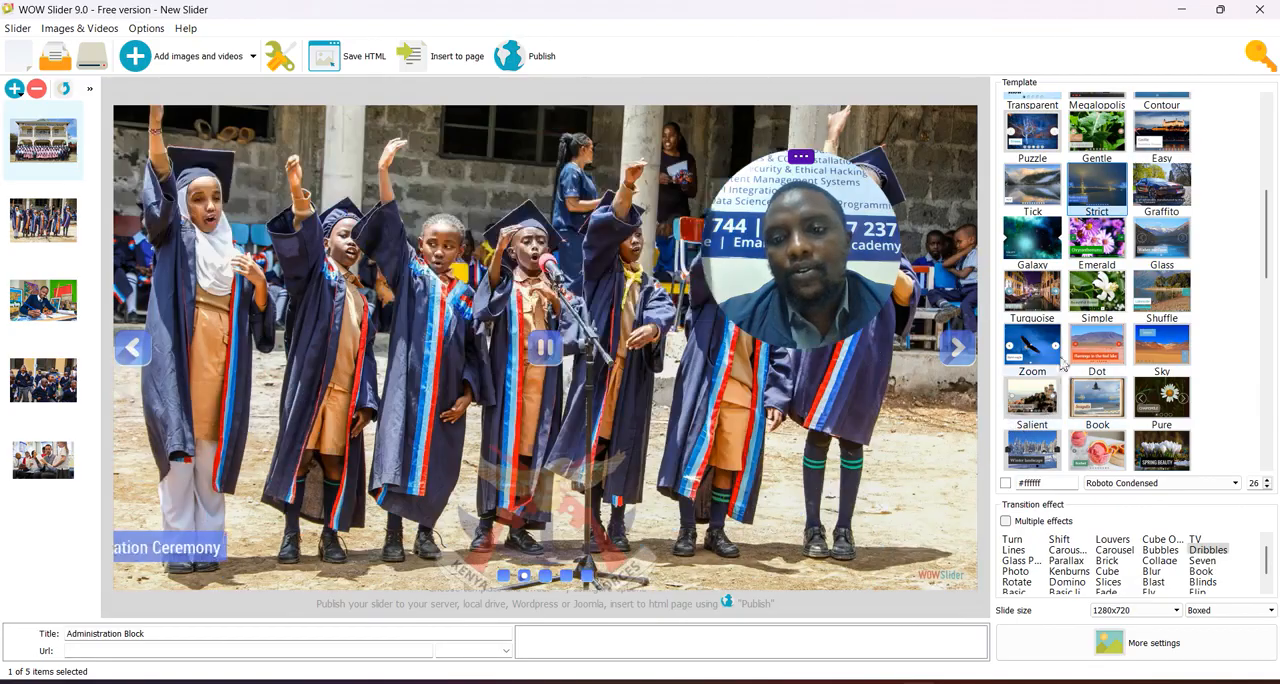
left_click(1006, 522)
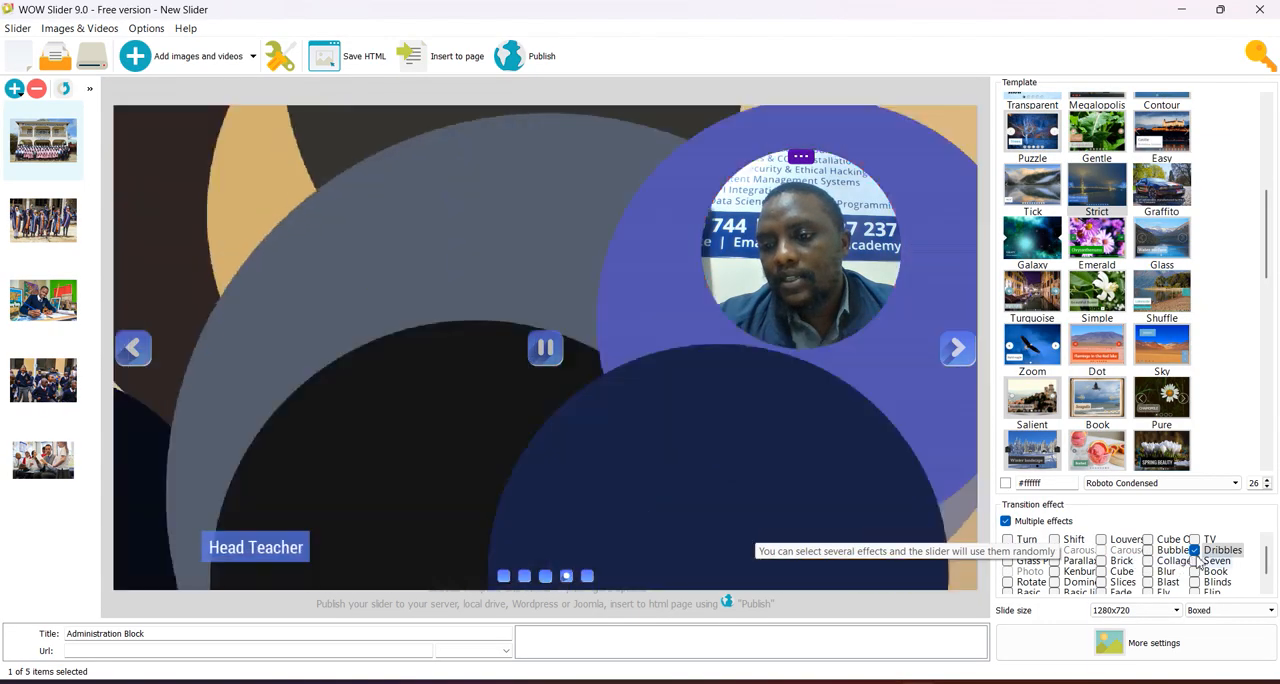
left_click(1195, 550)
left_click(1194, 561)
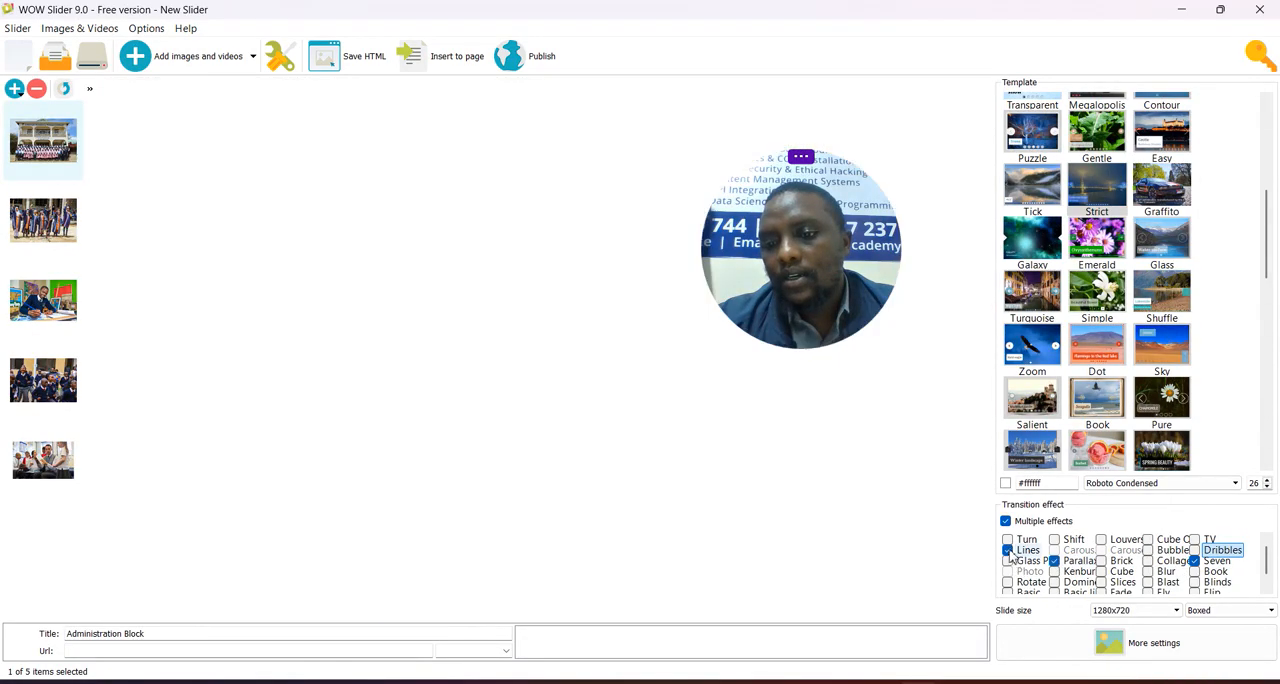
left_click(1008, 550)
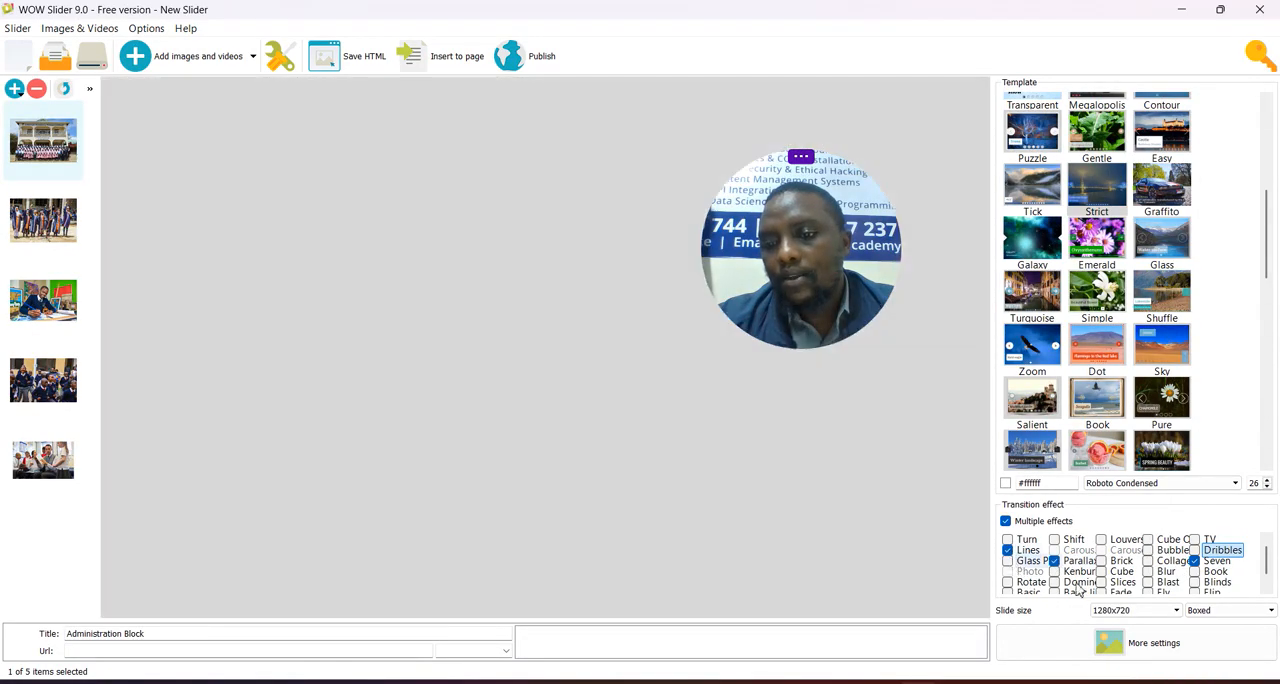
left_click(1054, 561)
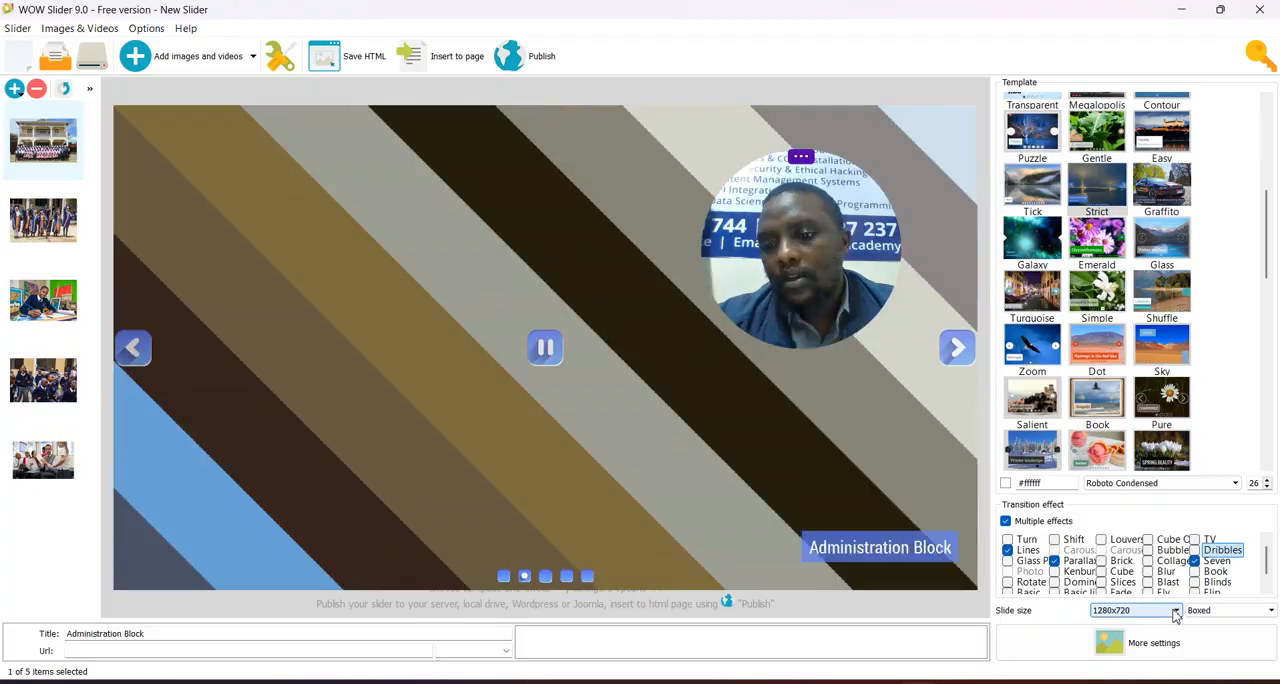
- Set the slide size to Custom size with a height of 600 and the layout to Full width
left_click(1177, 611)
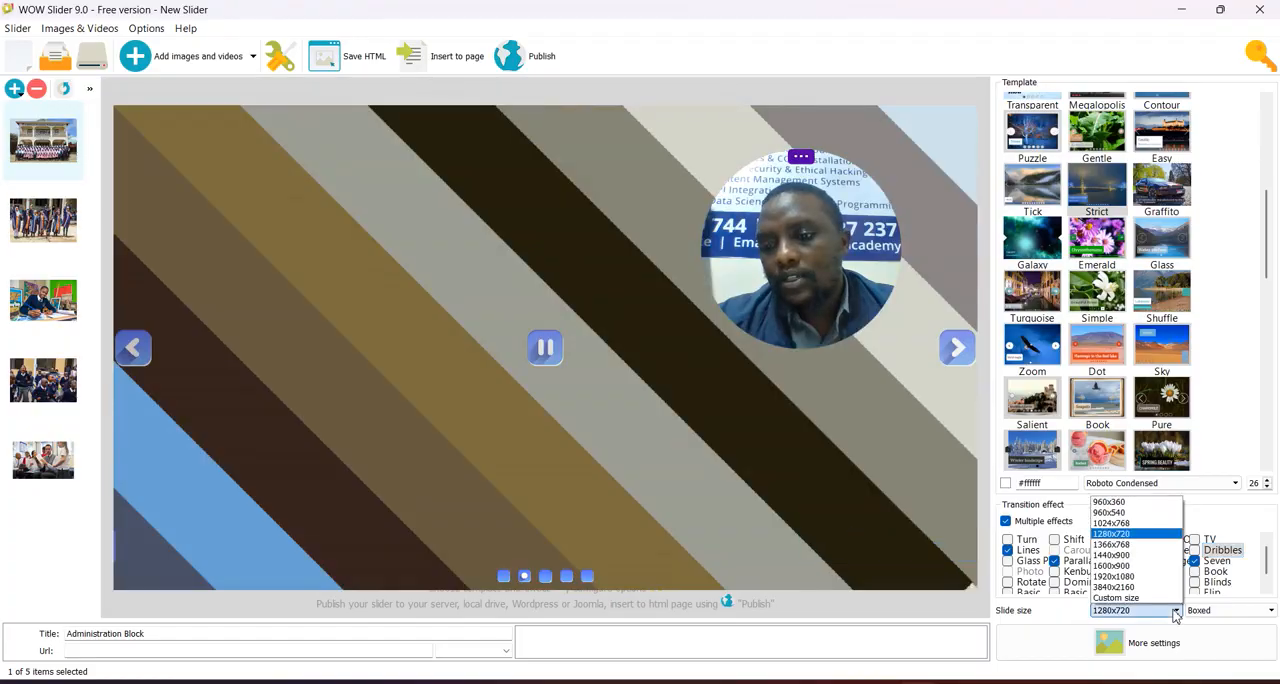
left_click(1149, 598)
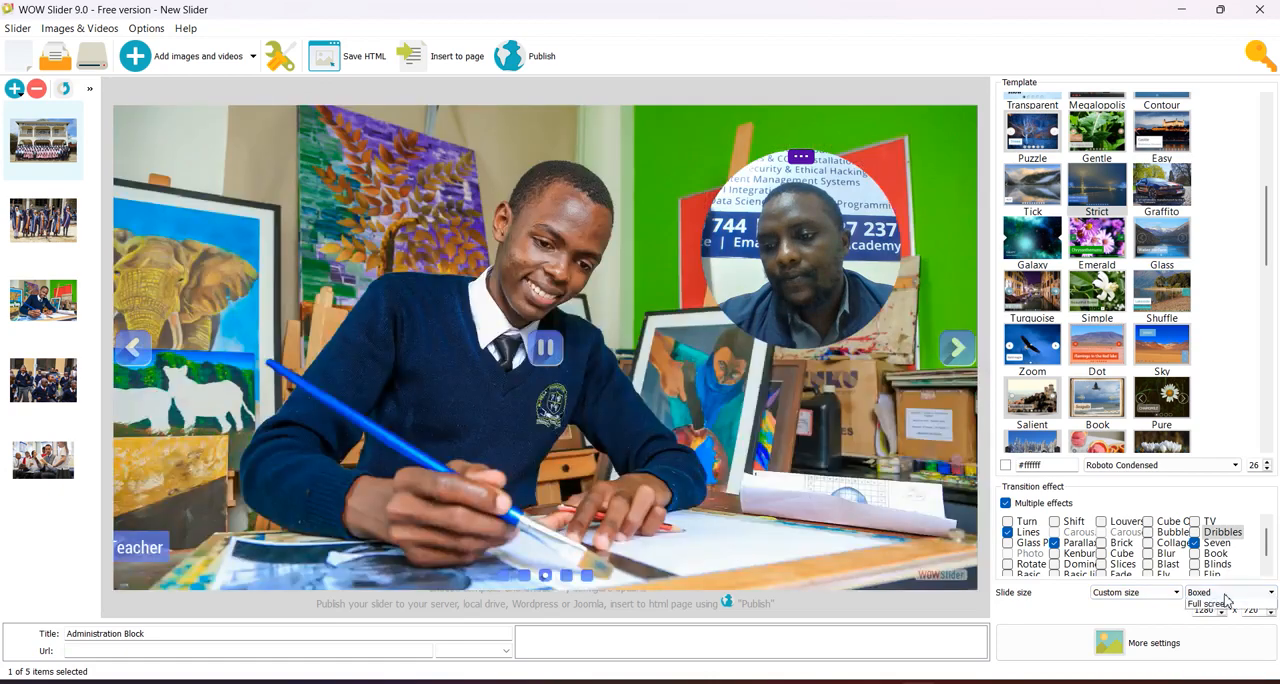
left_click(1226, 594)
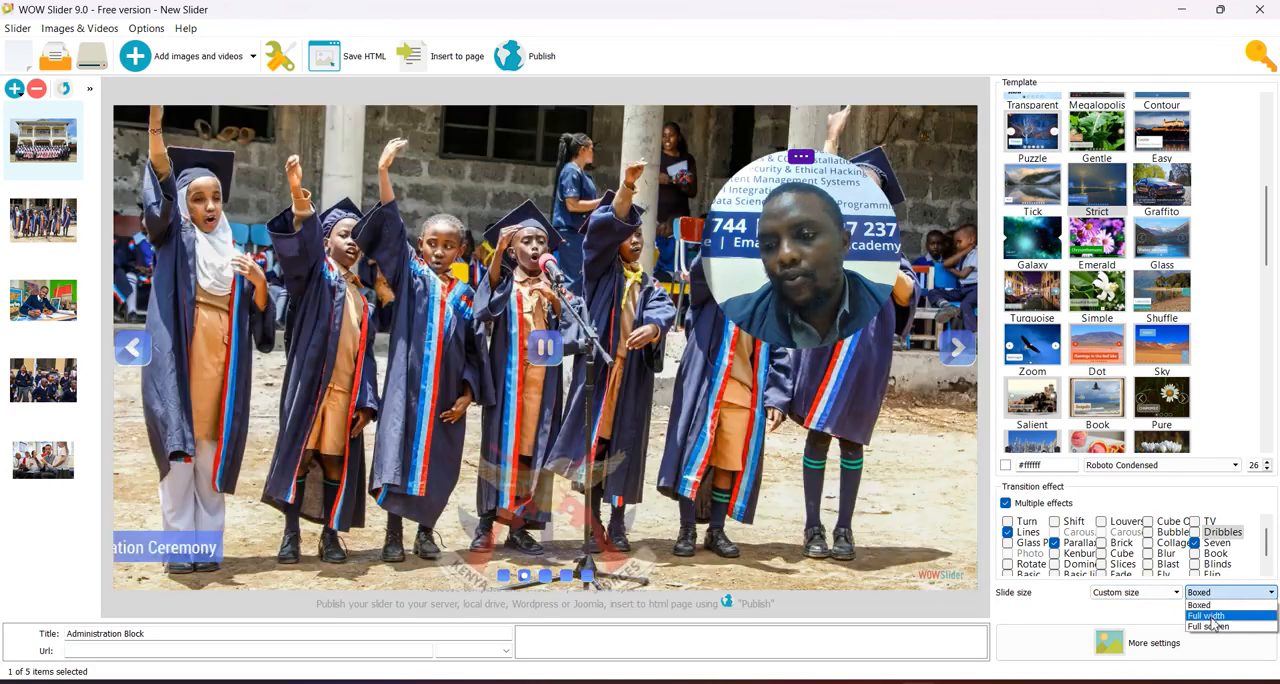
left_click(1212, 615)
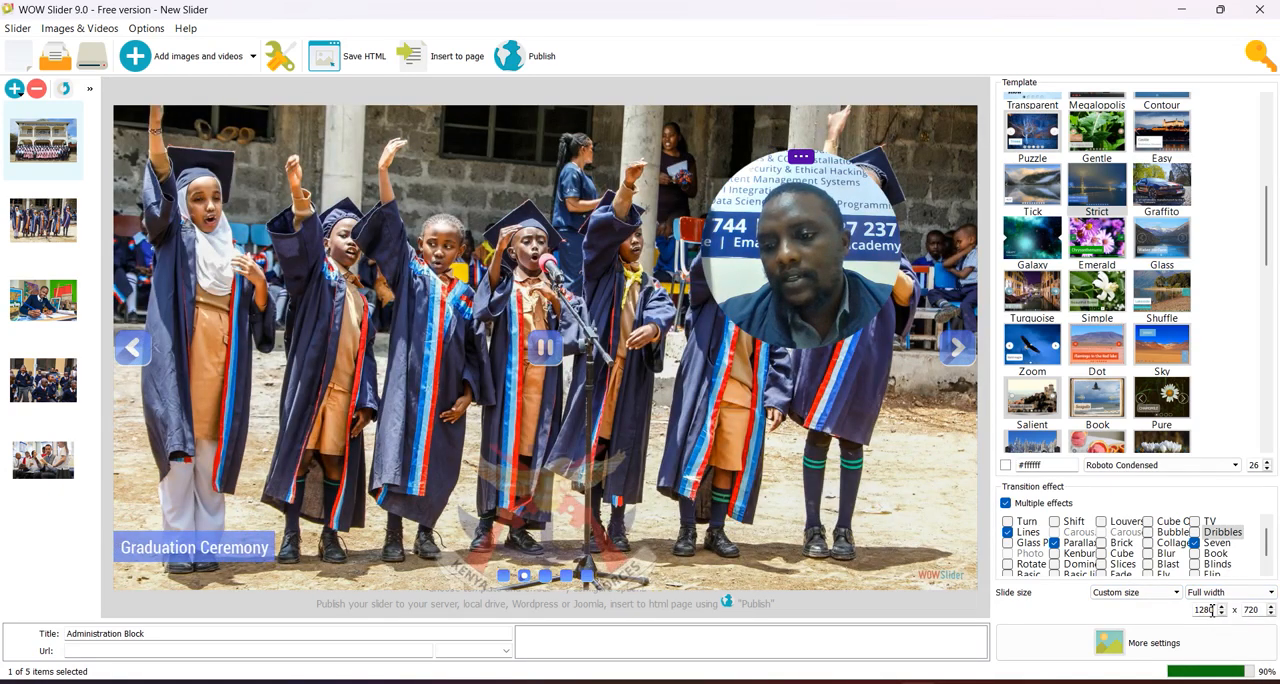
double_click(1210, 611)
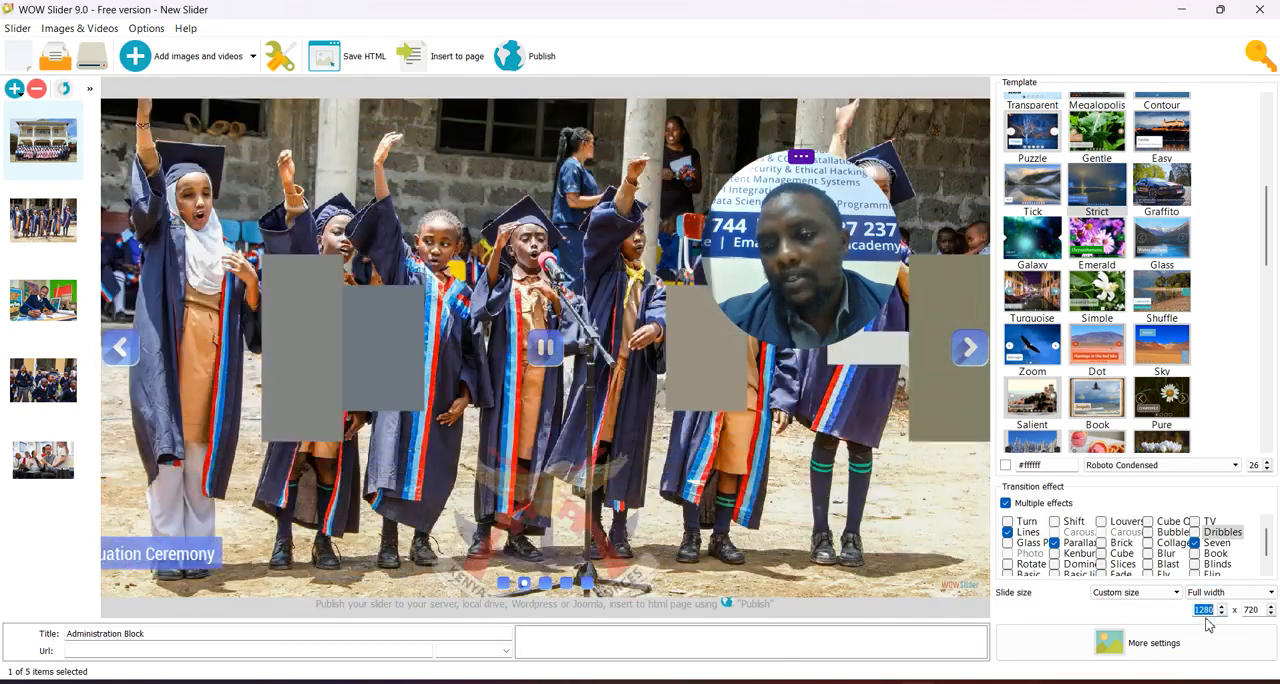
left_click(1261, 613)
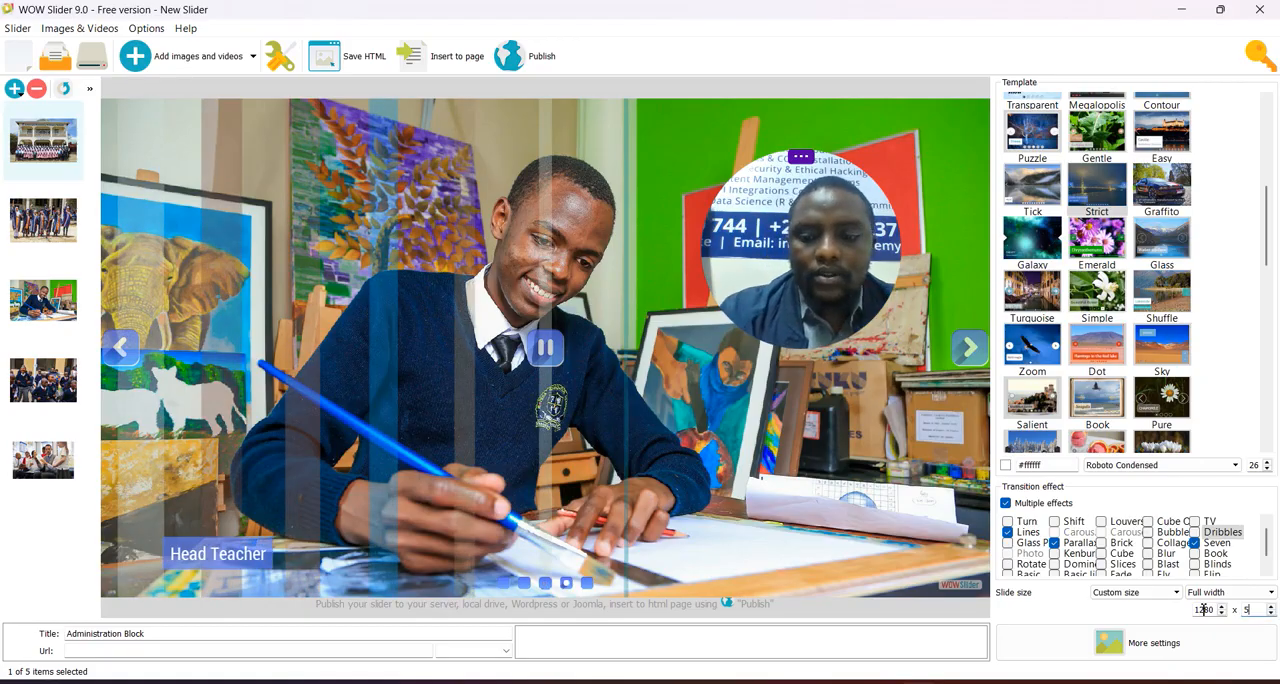
type("5")
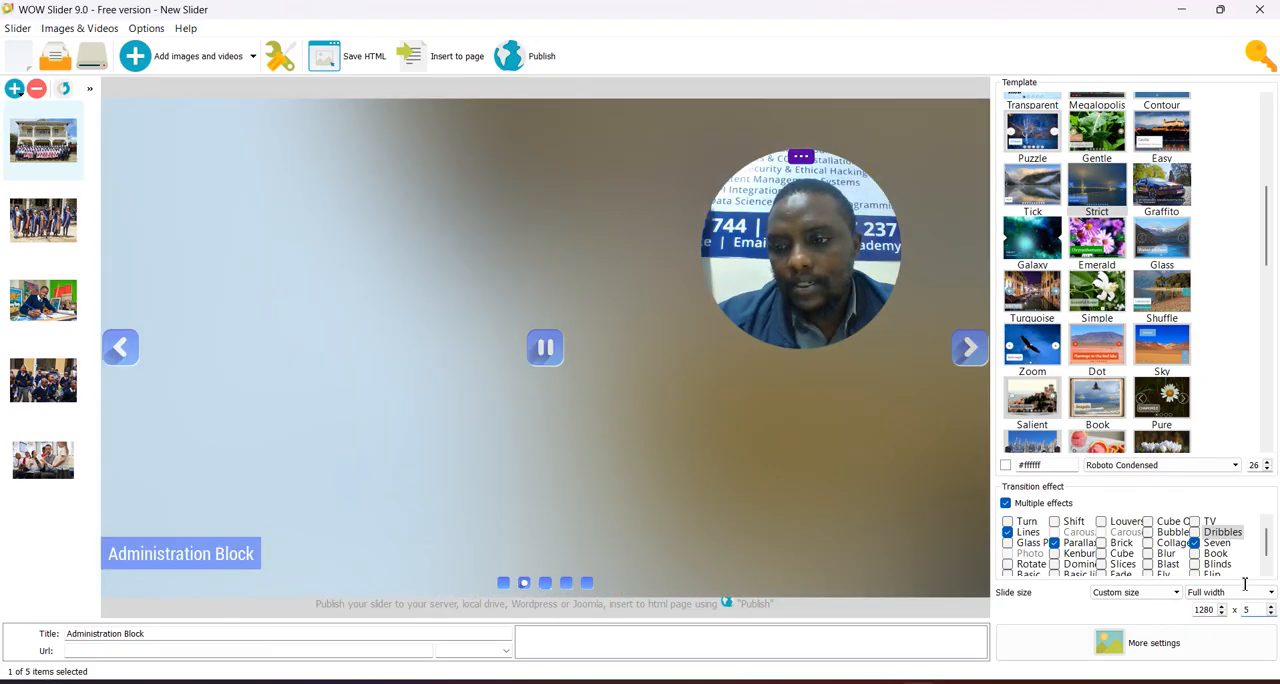
key("BackSpace")
type("600")
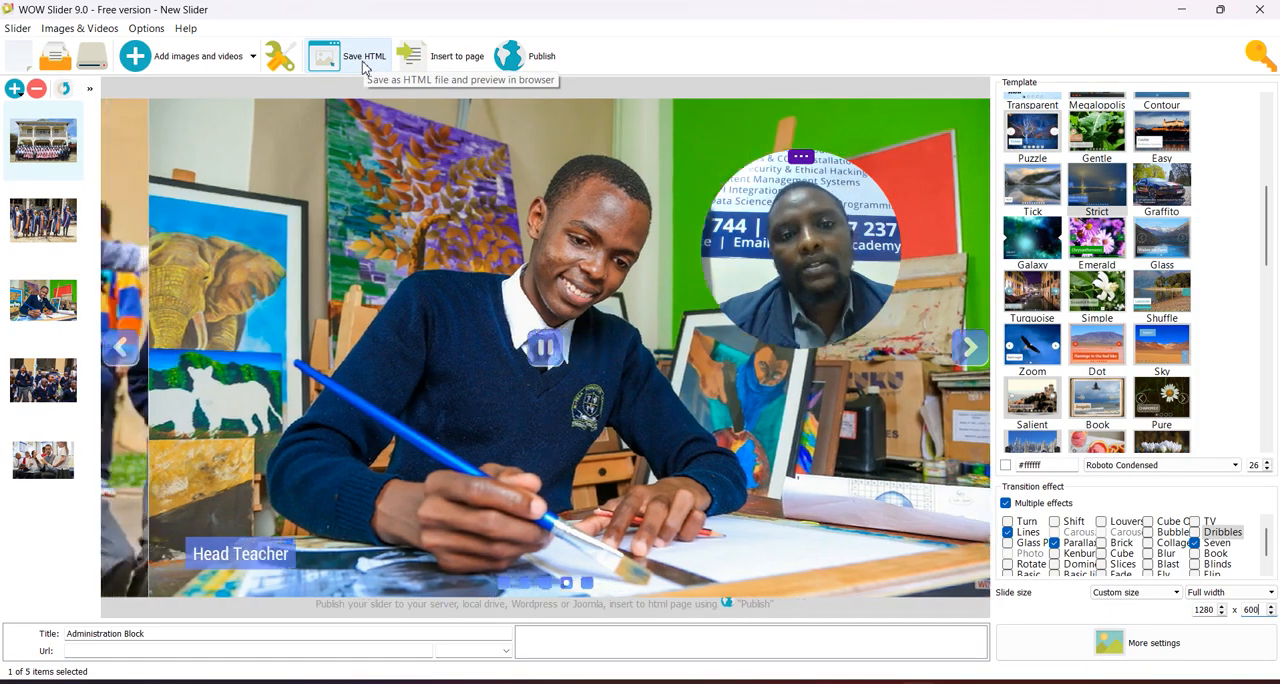
- Export the slider as the HTML page "wowslider" into a new Desktop folder named "Wow Slider Project"
left_click(363, 66)
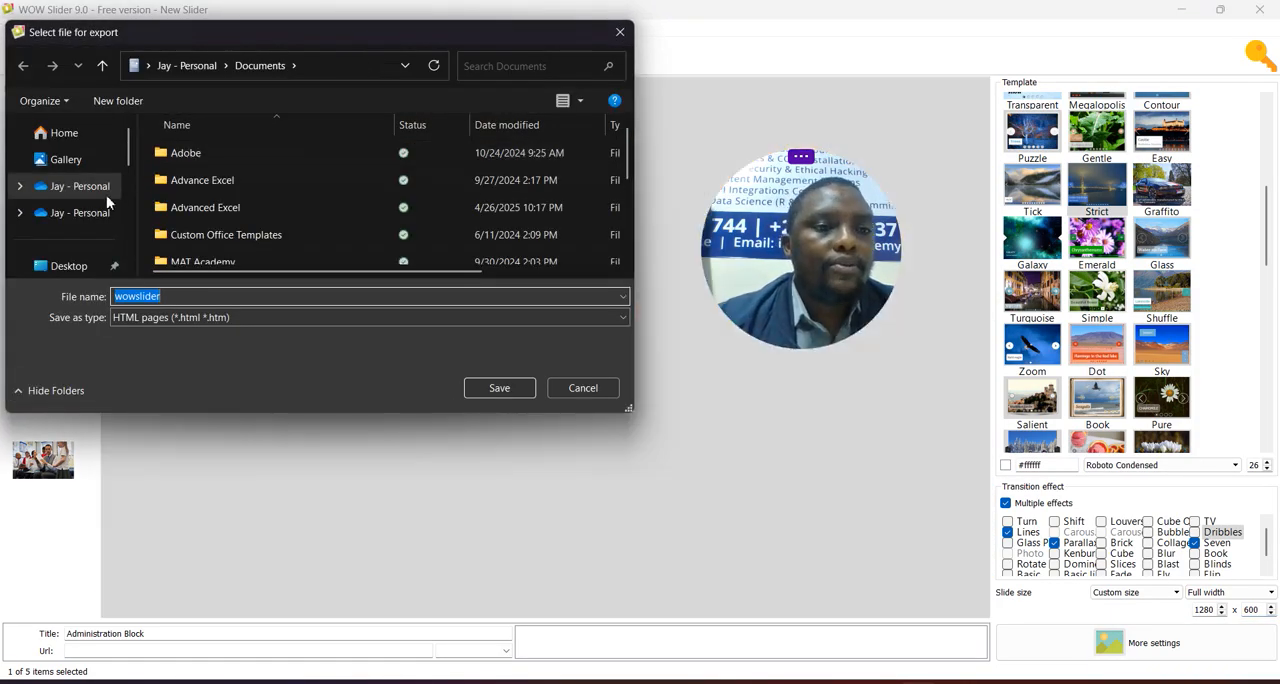
left_click(85, 268)
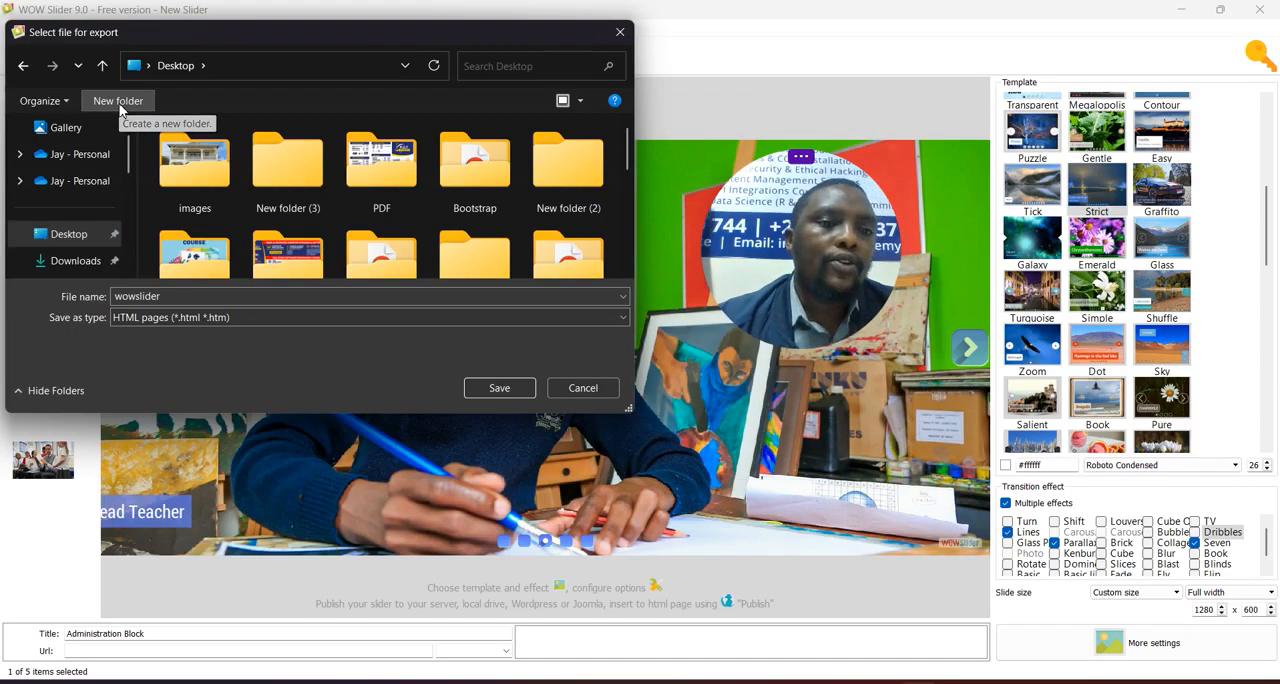
left_click(120, 104)
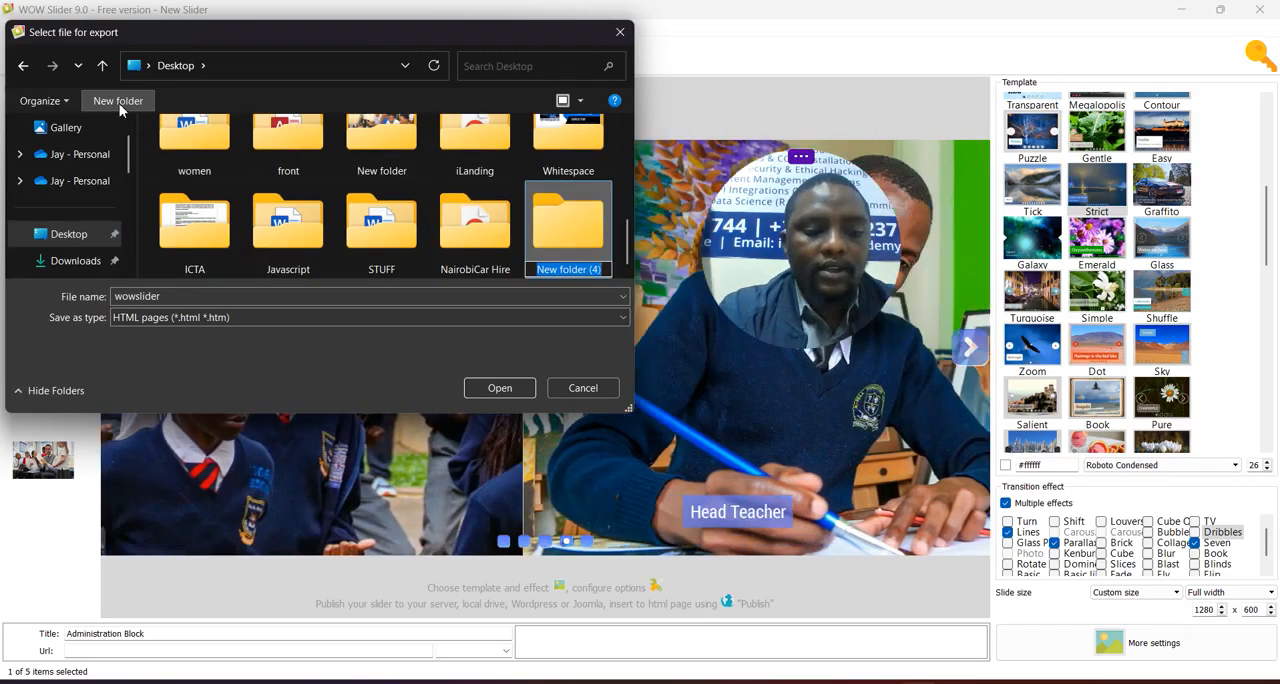
type("Wow")
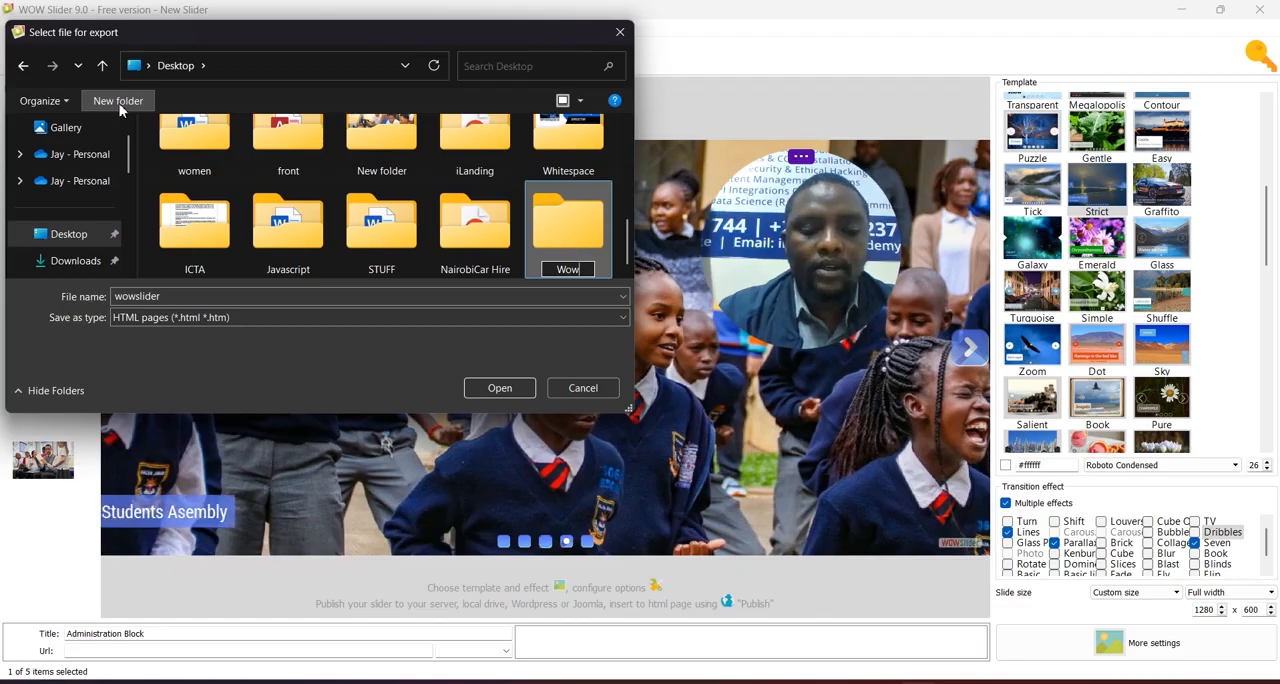
type(" Slider")
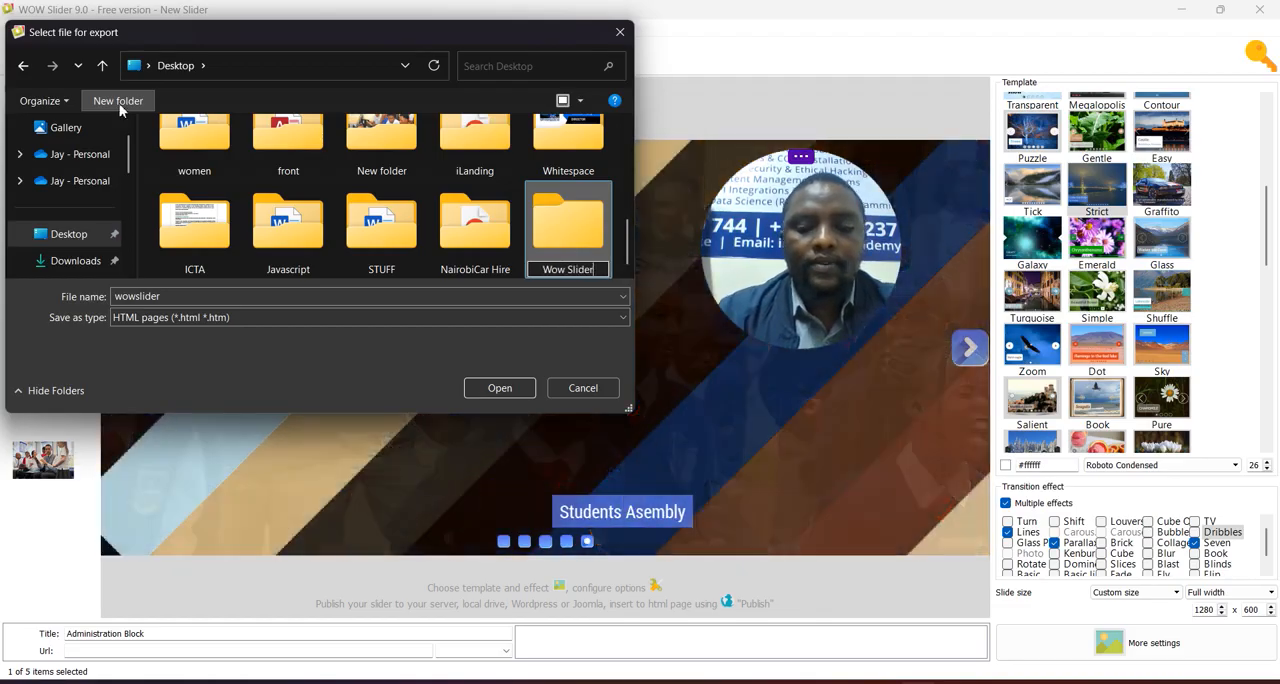
type(" Project")
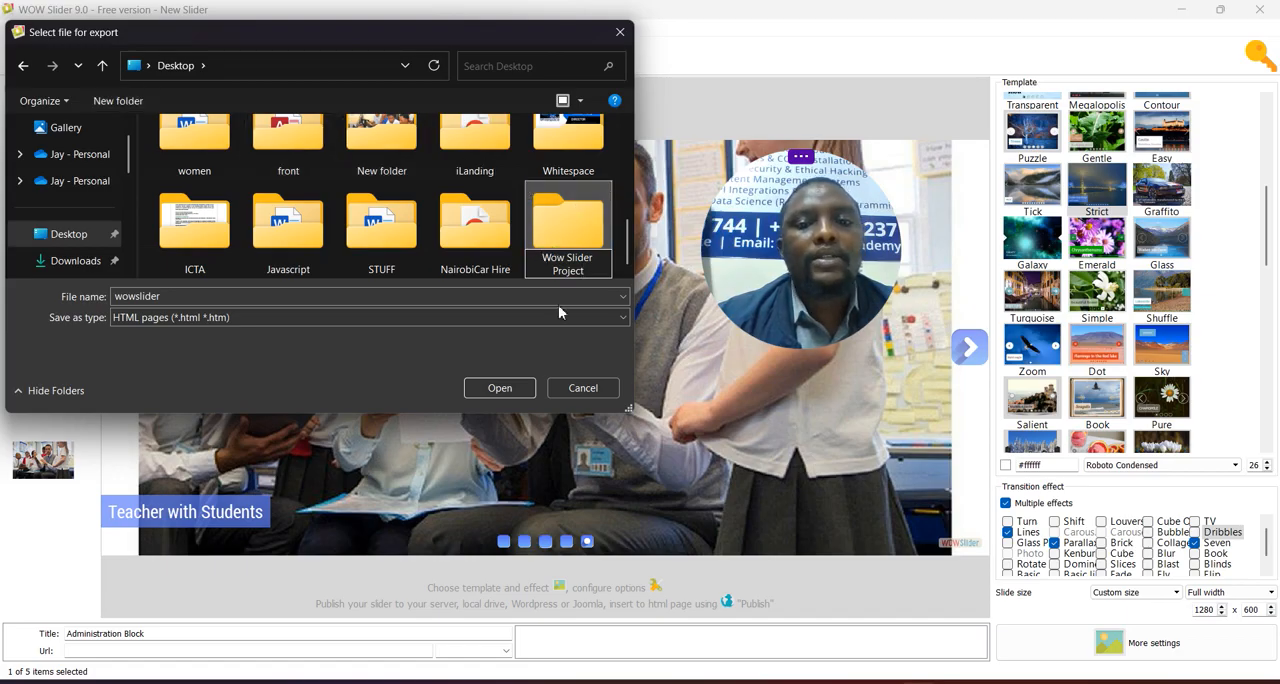
double_click(567, 230)
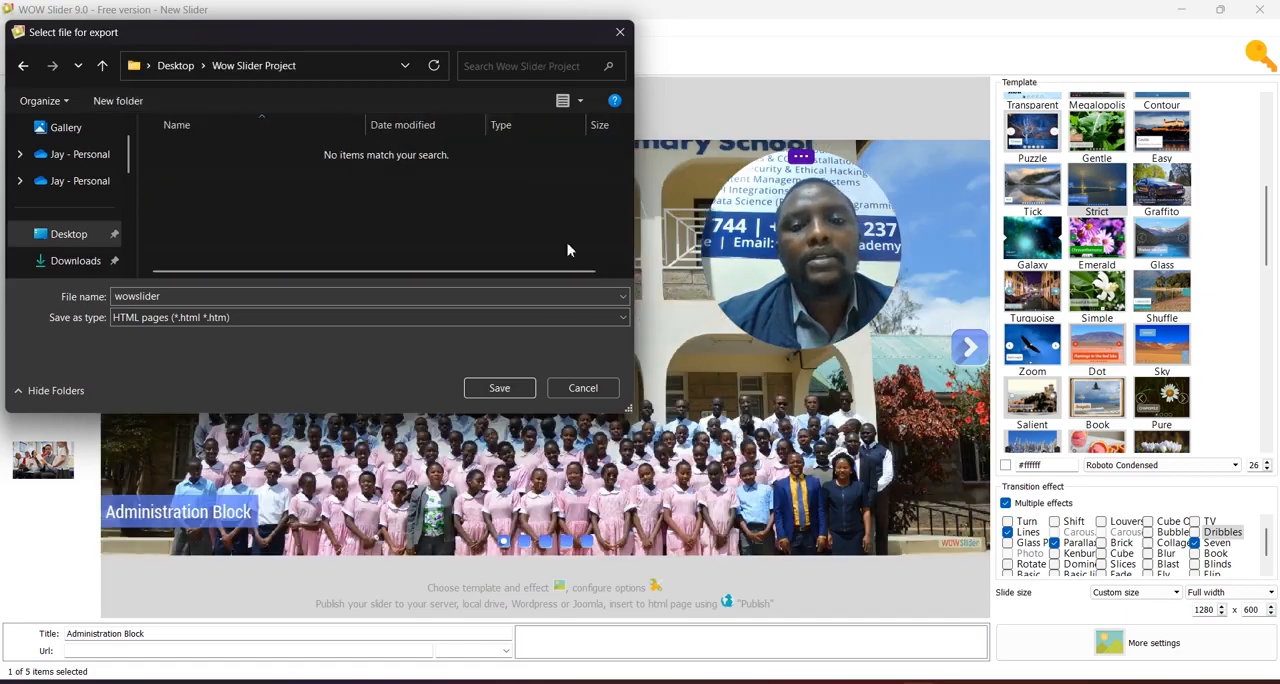
left_click(499, 388)
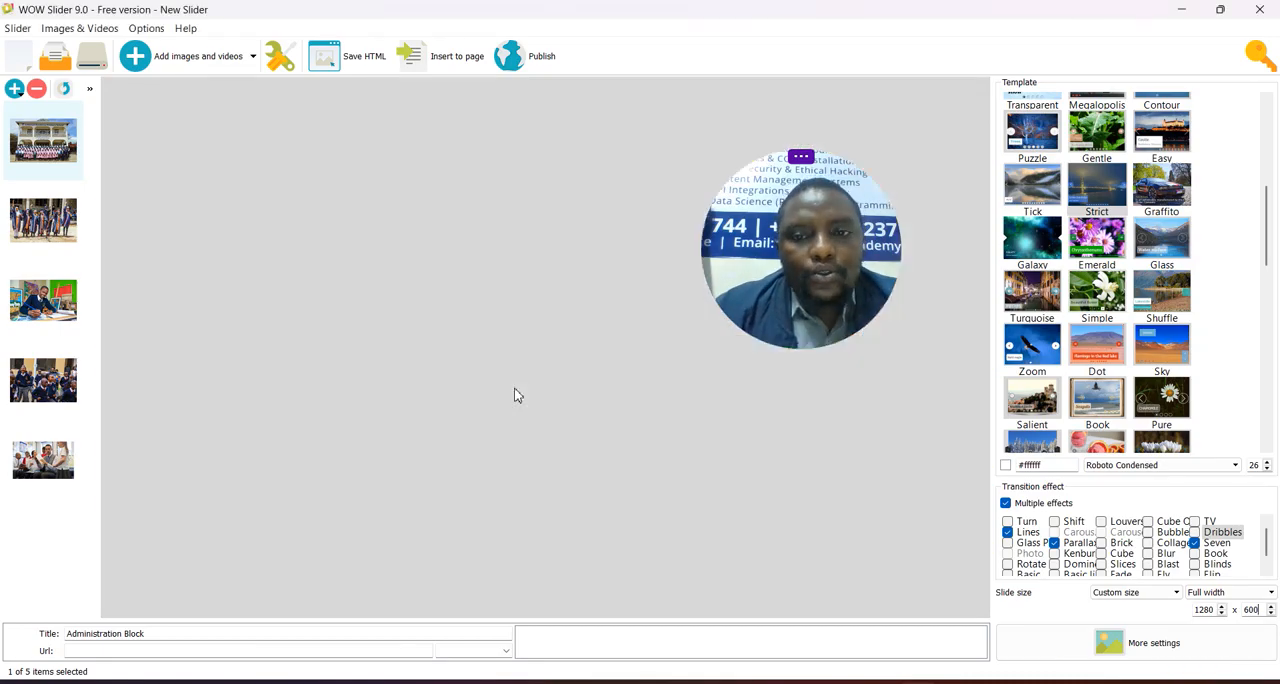
- Review the exported how-to page's embedding instructions, then open the Wow Slider Project folder on the Desktop
scroll(510, 410, "down", 3)
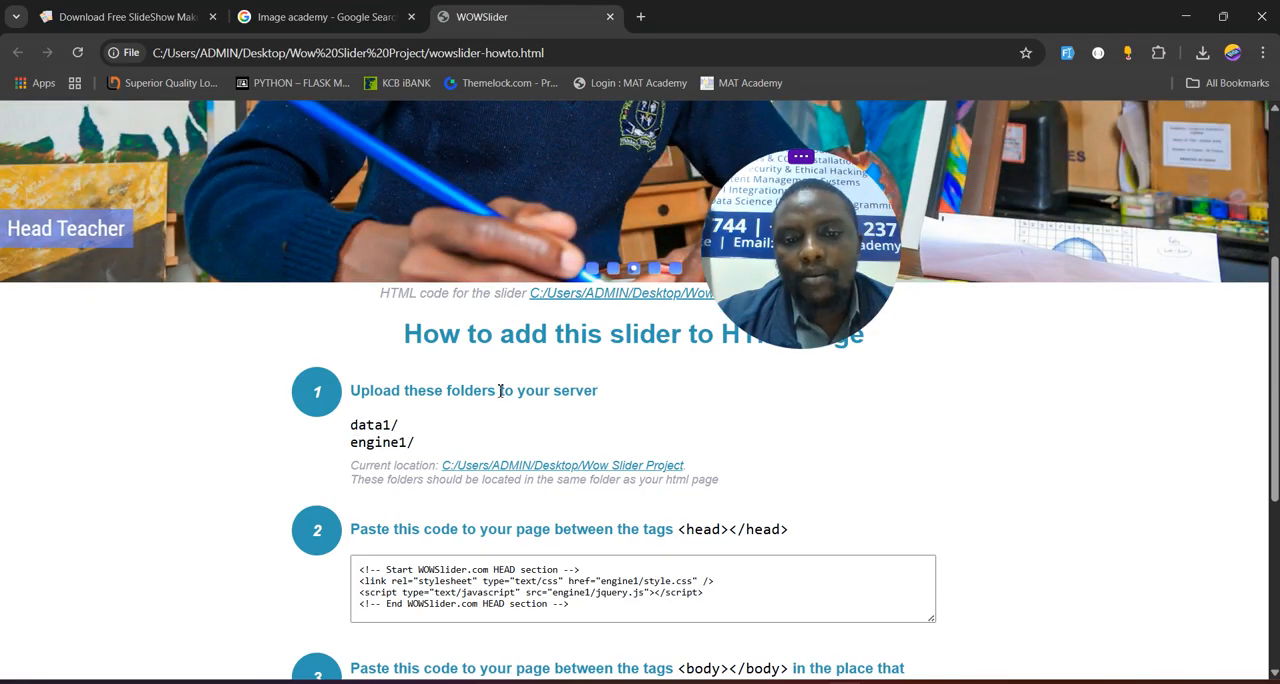
left_click(1186, 18)
left_click(1178, 11)
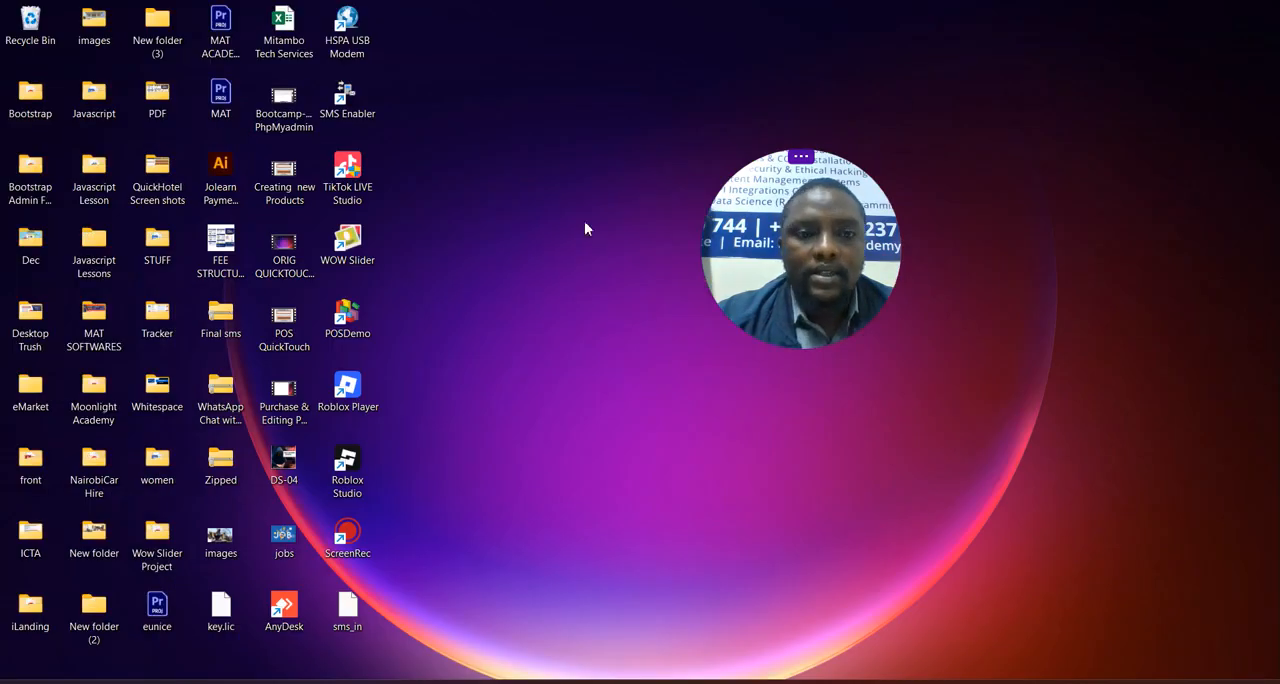
double_click(150, 548)
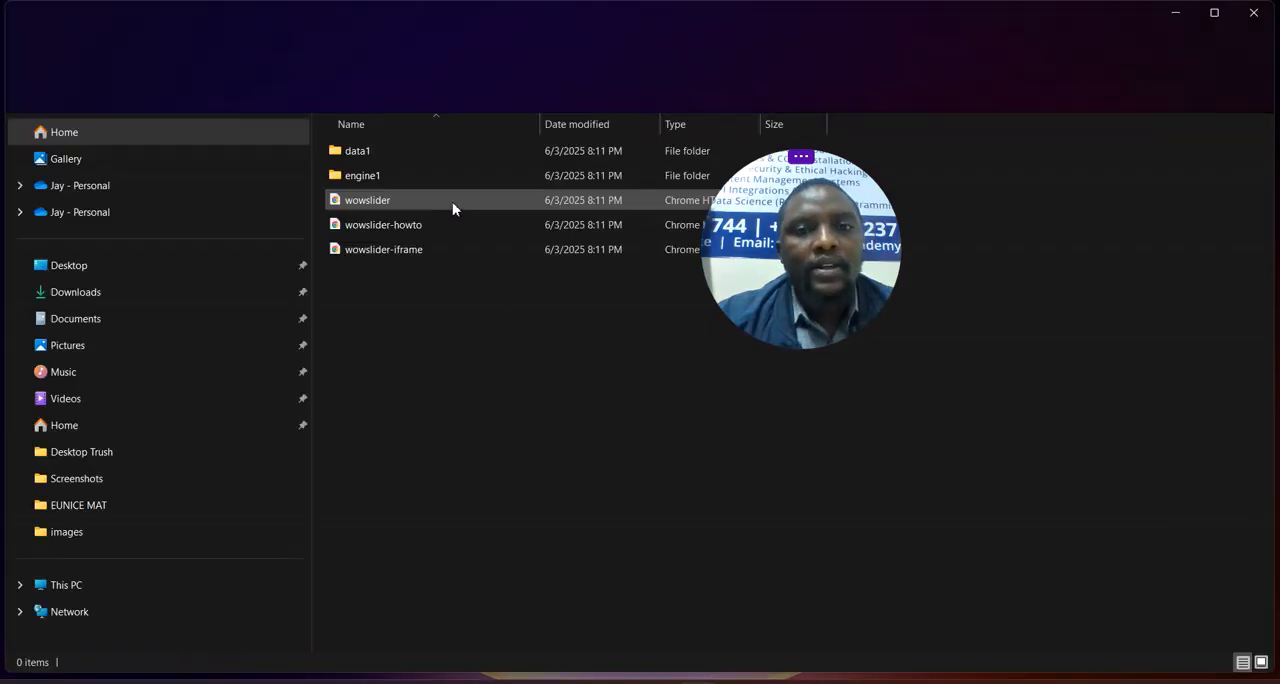
- Copy the data1 and engine1 folders from the Wow Slider Project folder
left_click(368, 156)
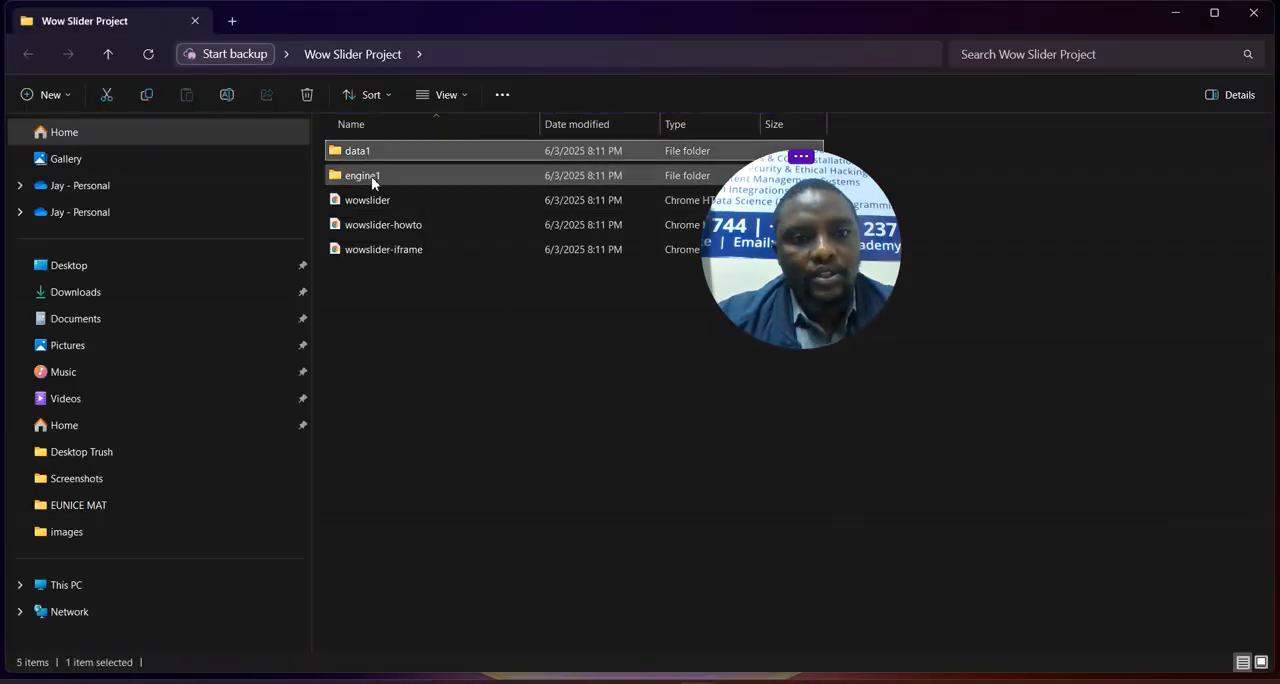
left_click(371, 176, "ctrl")
right_click(375, 170)
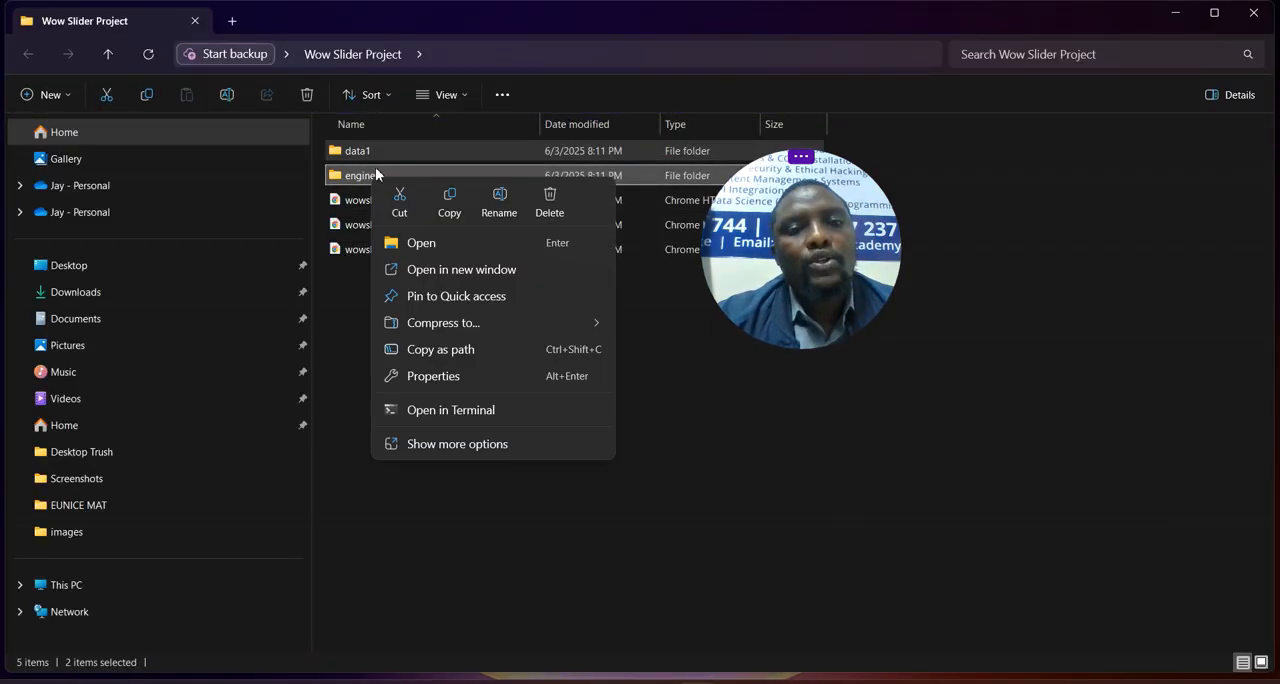
left_click(450, 200)
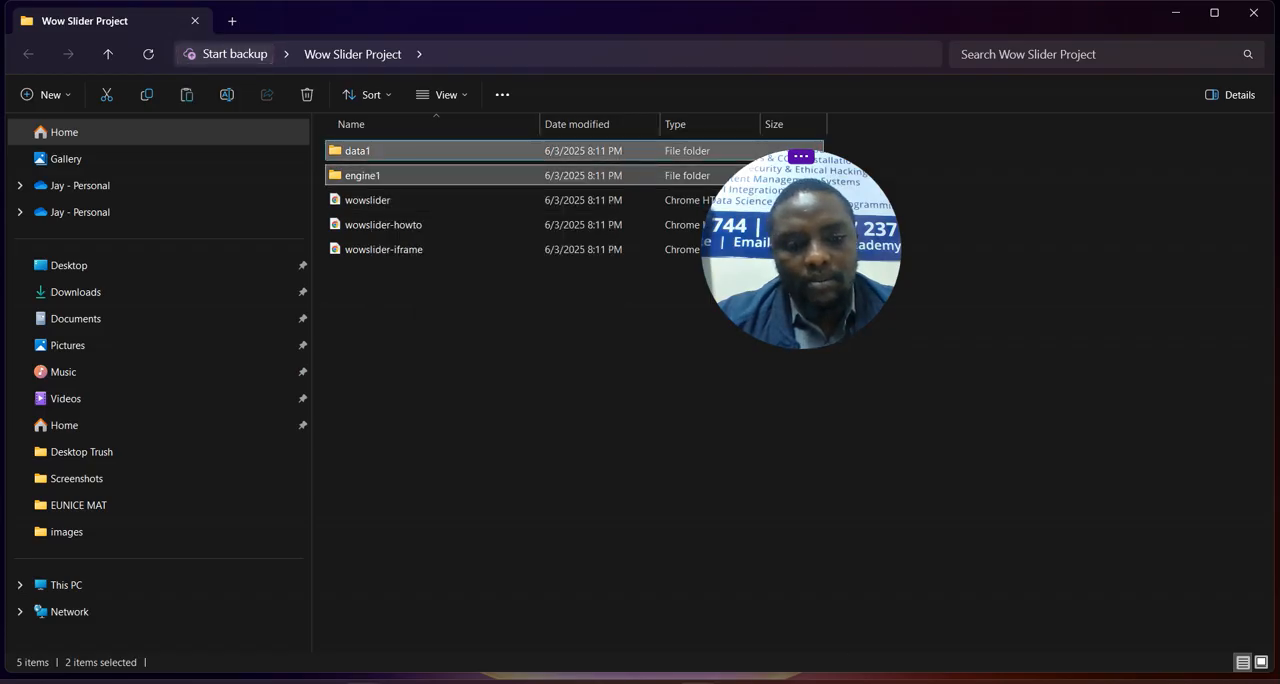
- Launch Sublime Text 3 and focus the code of the Bootstrap project's index.html
key("super")
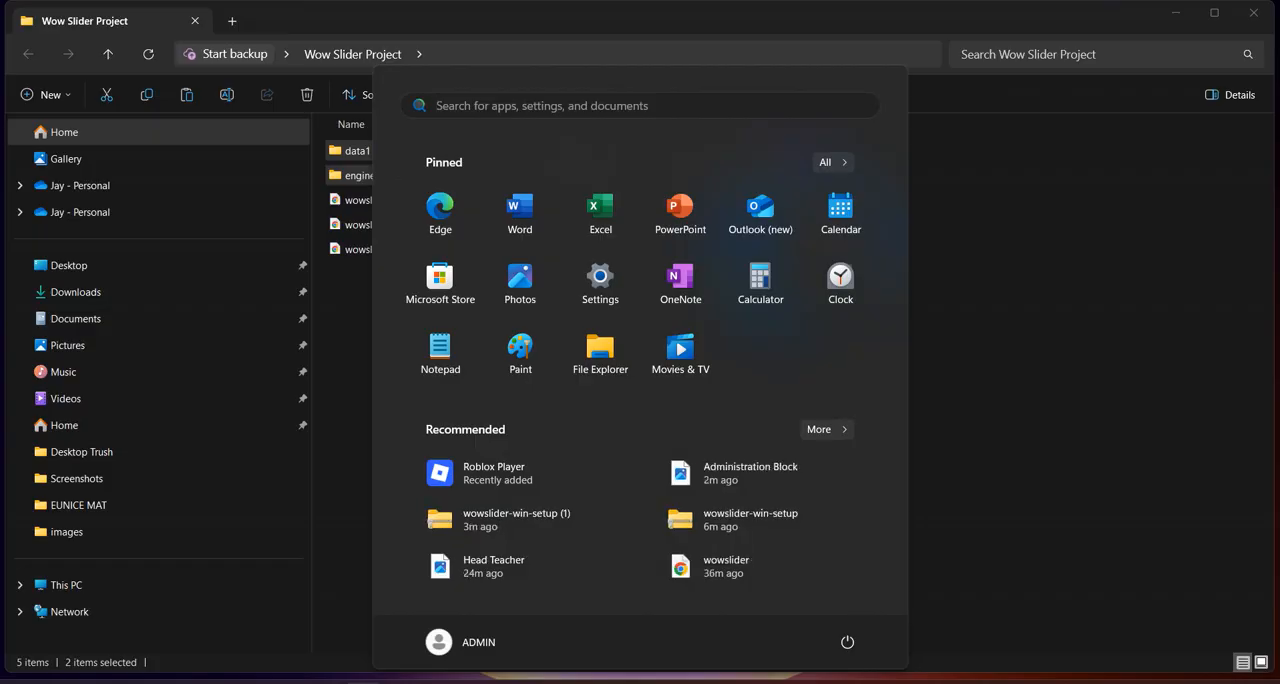
type("subli")
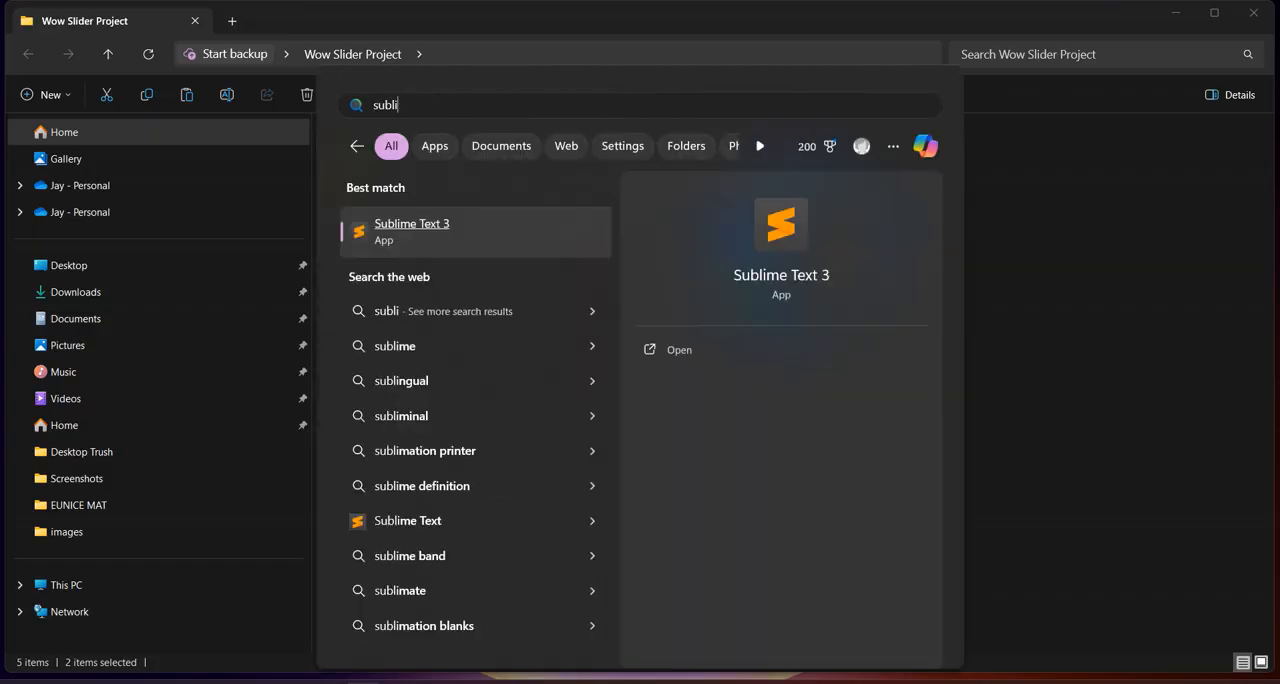
key("Return")
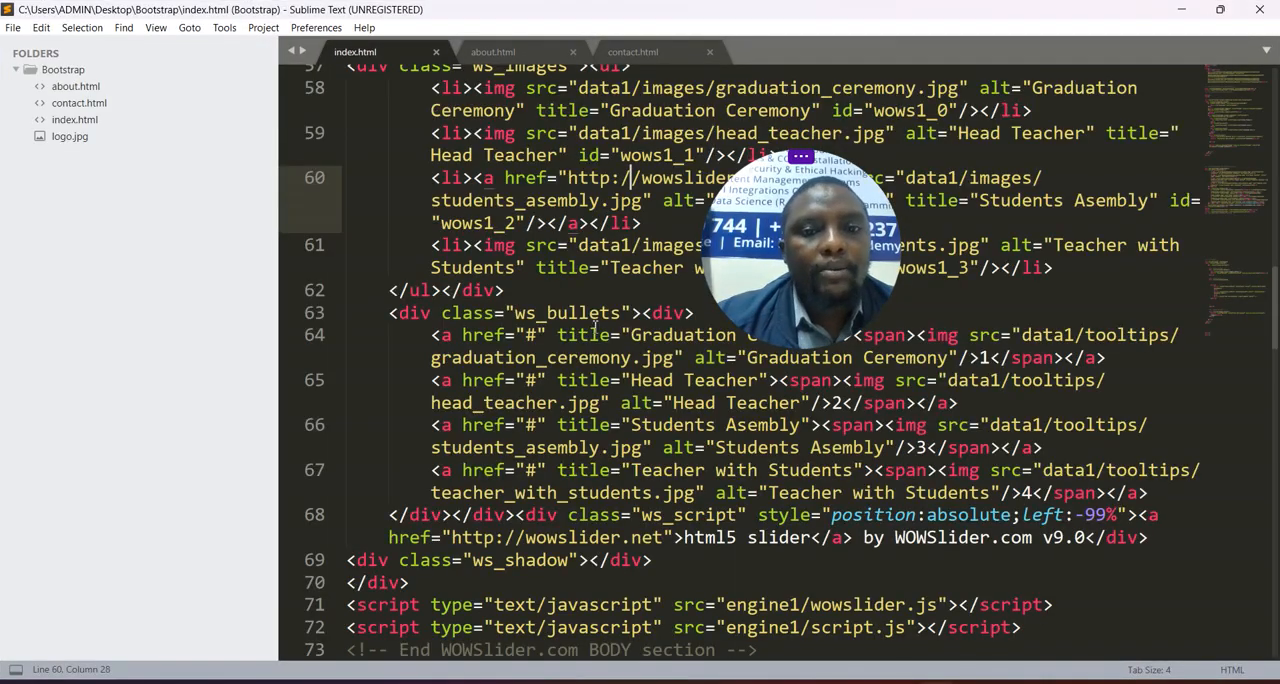
left_click(972, 346)
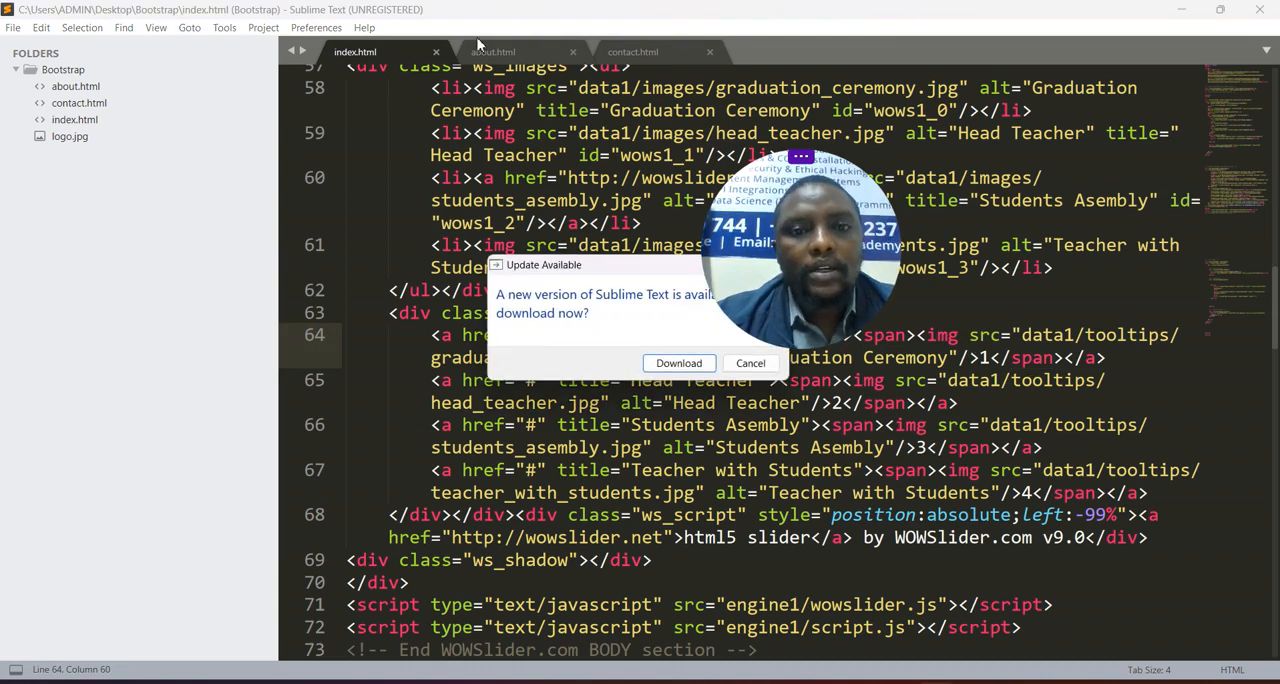
- Dismiss the Sublime Text update offer and add three blank lines below the closing nav tag in about.html
left_click(745, 363)
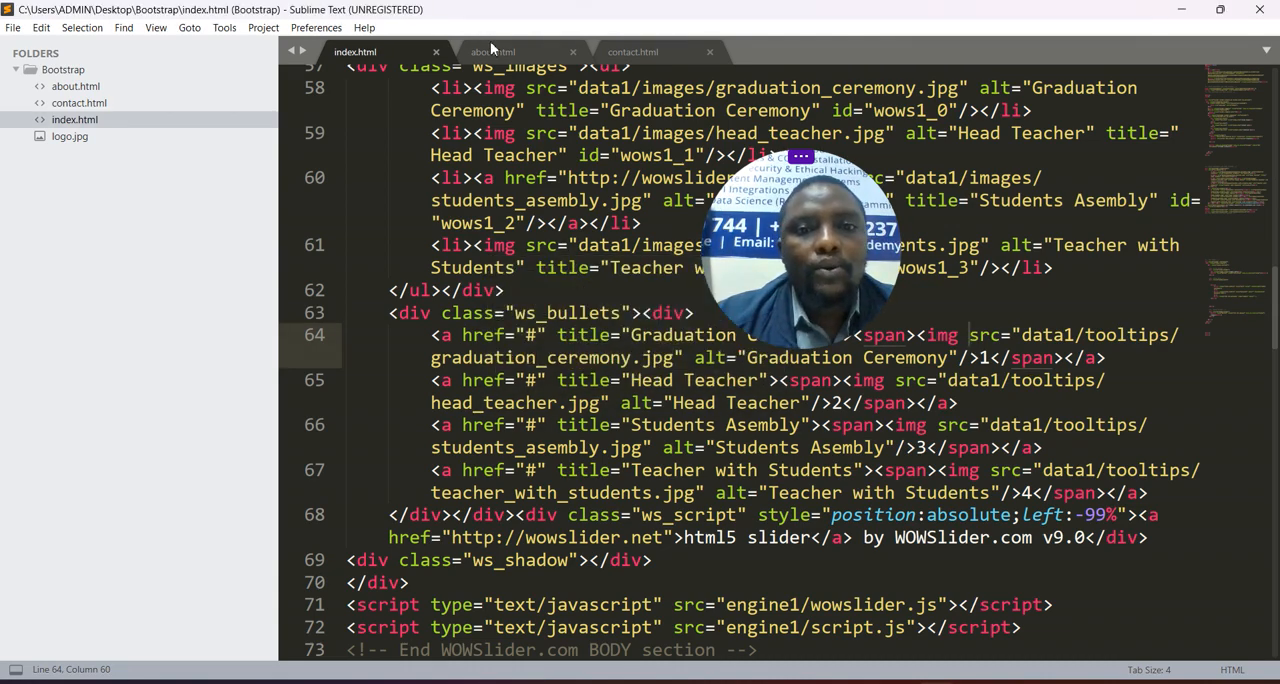
left_click(505, 55)
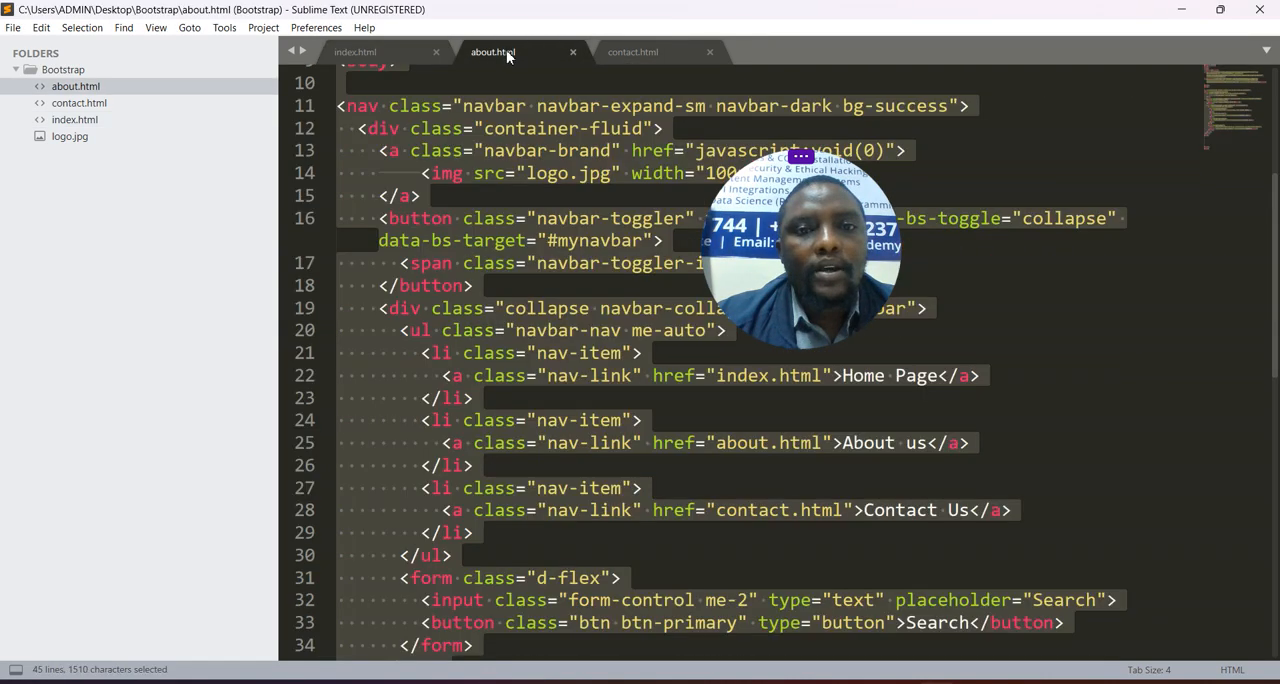
scroll(535, 195, "up", 3)
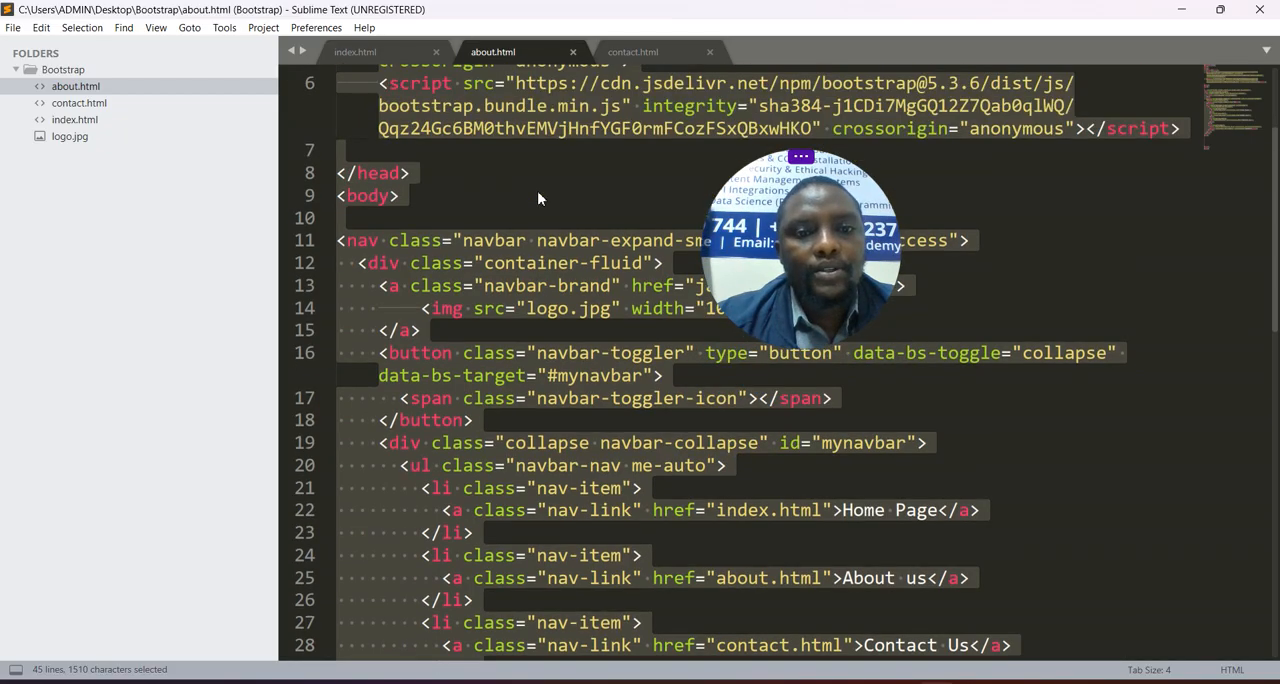
scroll(557, 261, "down", 4)
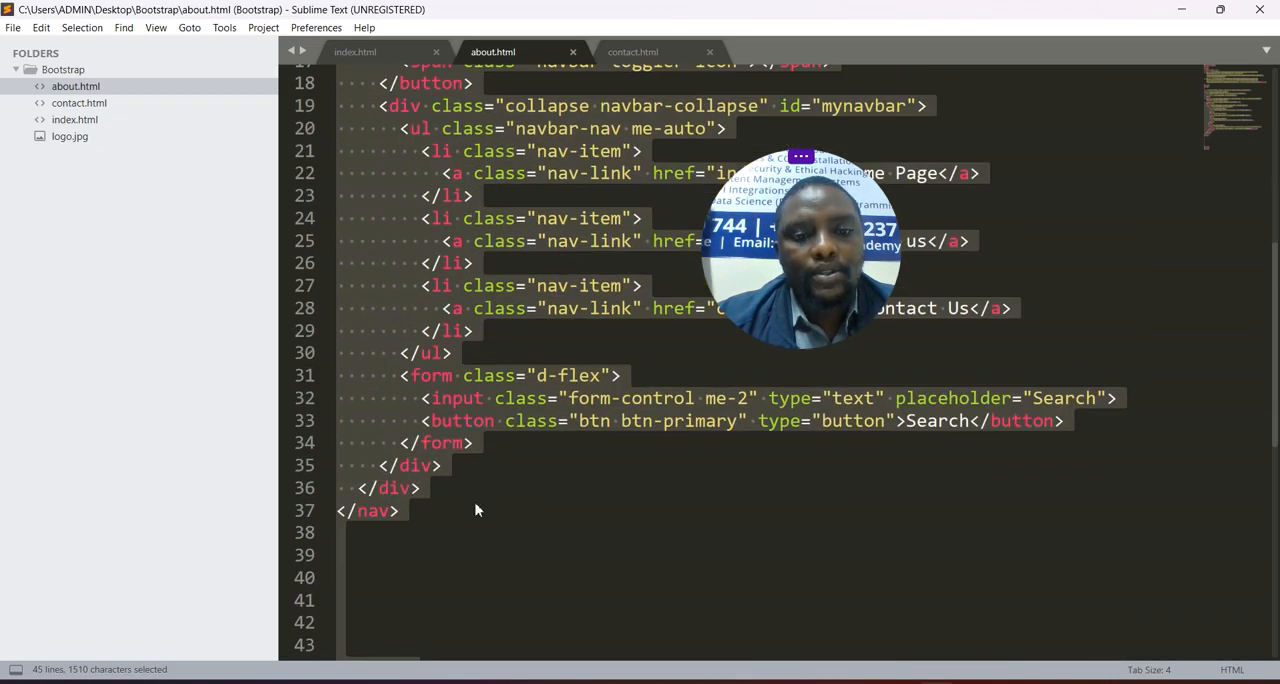
scroll(476, 510, "down", 4)
left_click(433, 259)
key("Return")
key("Return")
key("Return")
key("Return")
key("Return")
key("Return")
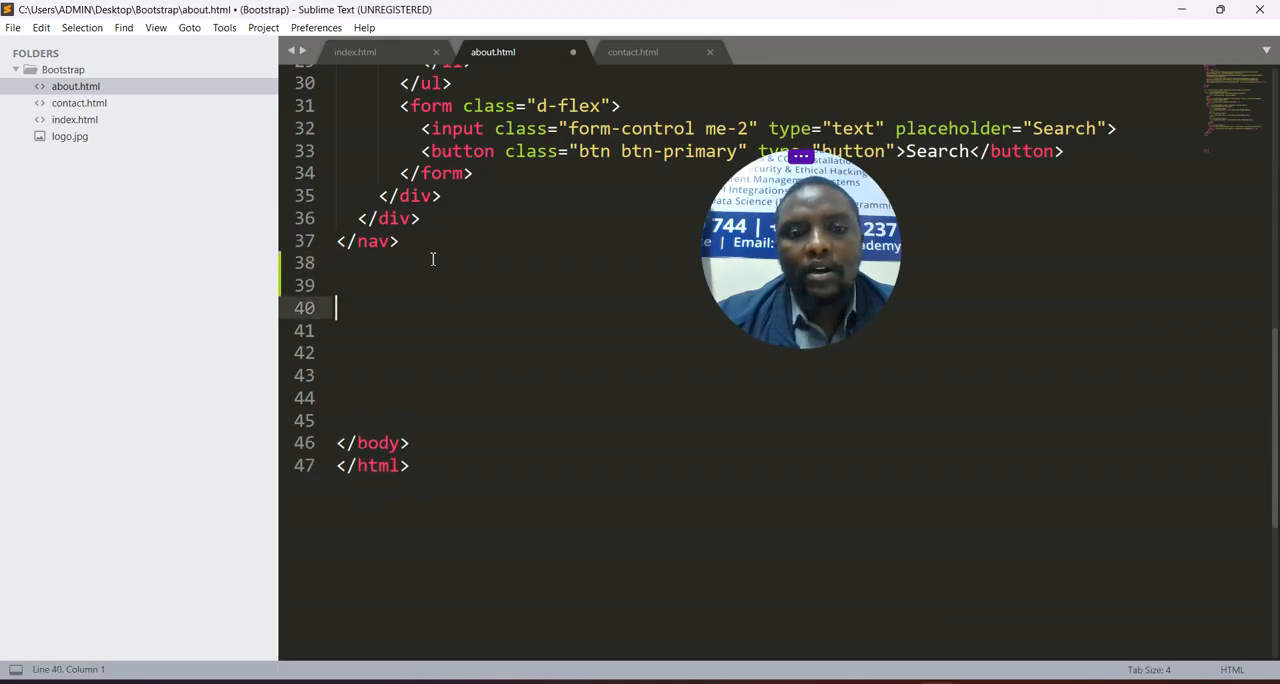
- Preview about.html in the browser and check its Desktop and Bootstrap folder location in the address
right_click(411, 322)
left_click(478, 456)
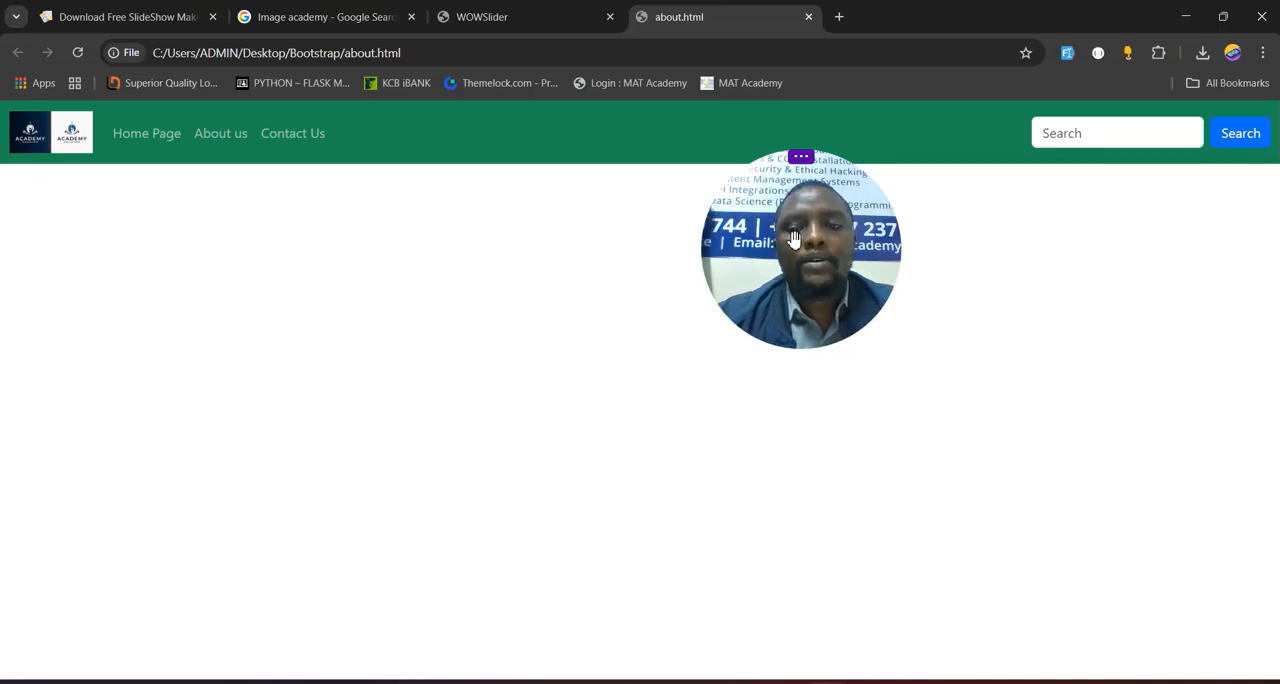
mouse_move(944, 681)
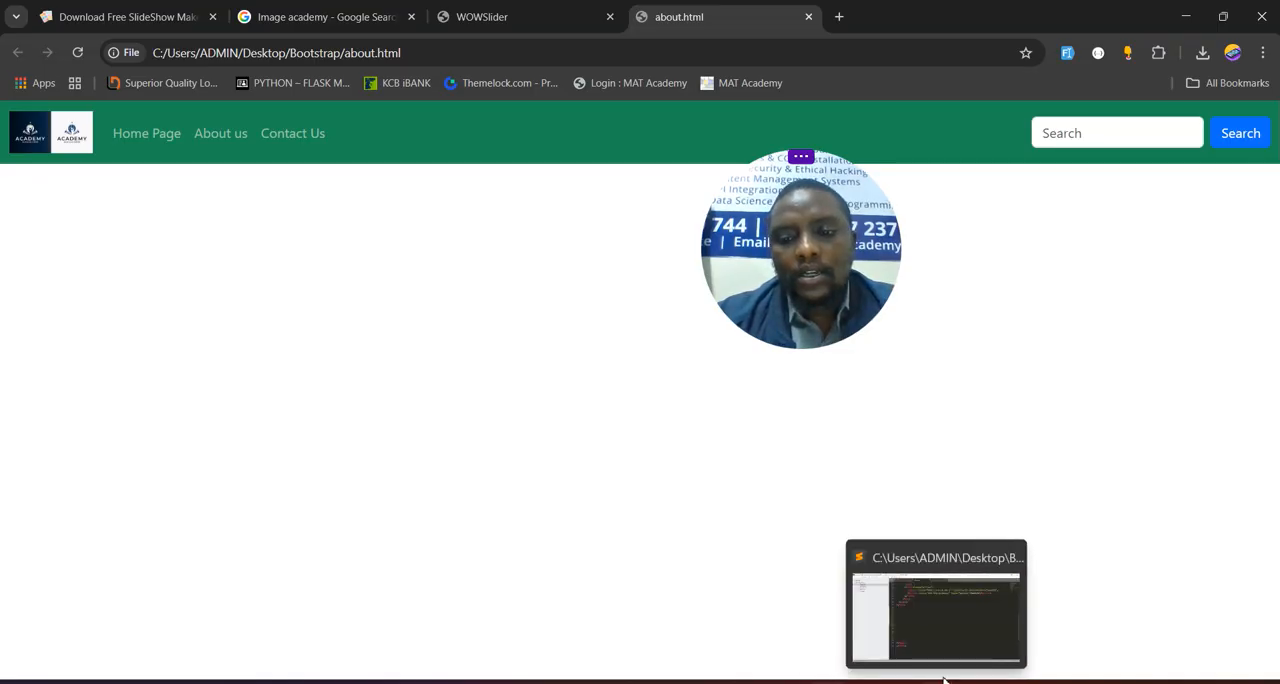
left_click(935, 637)
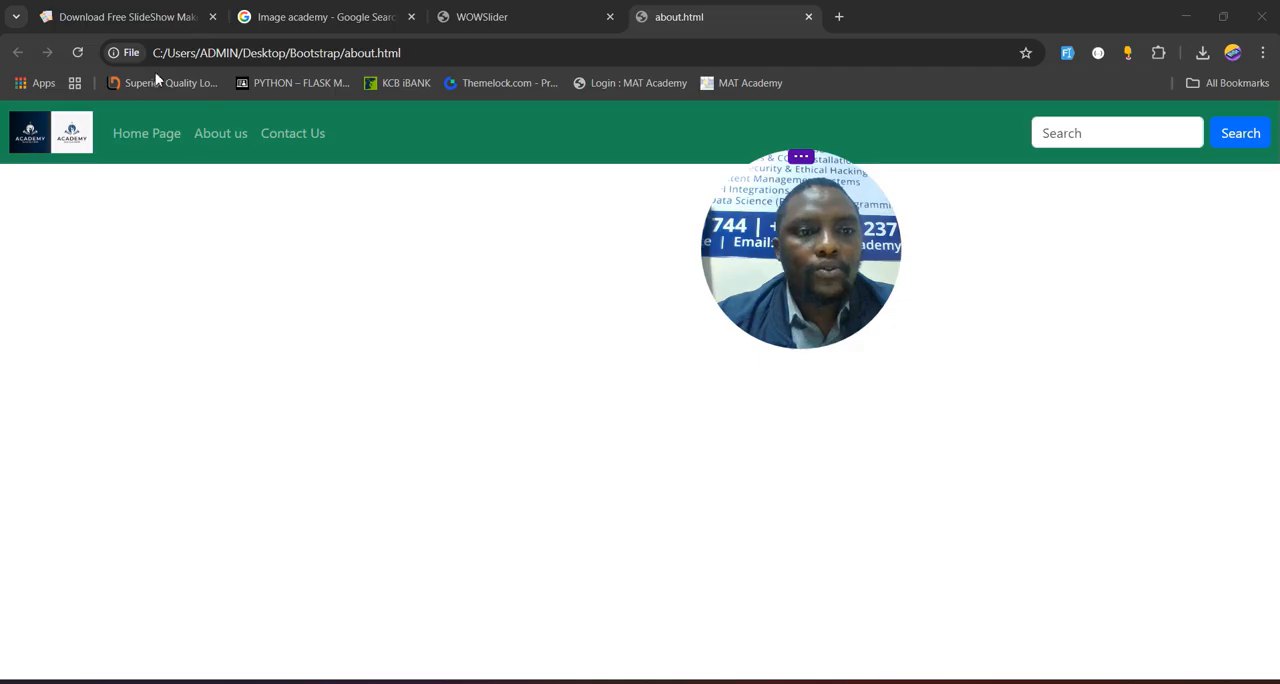
double_click(262, 55)
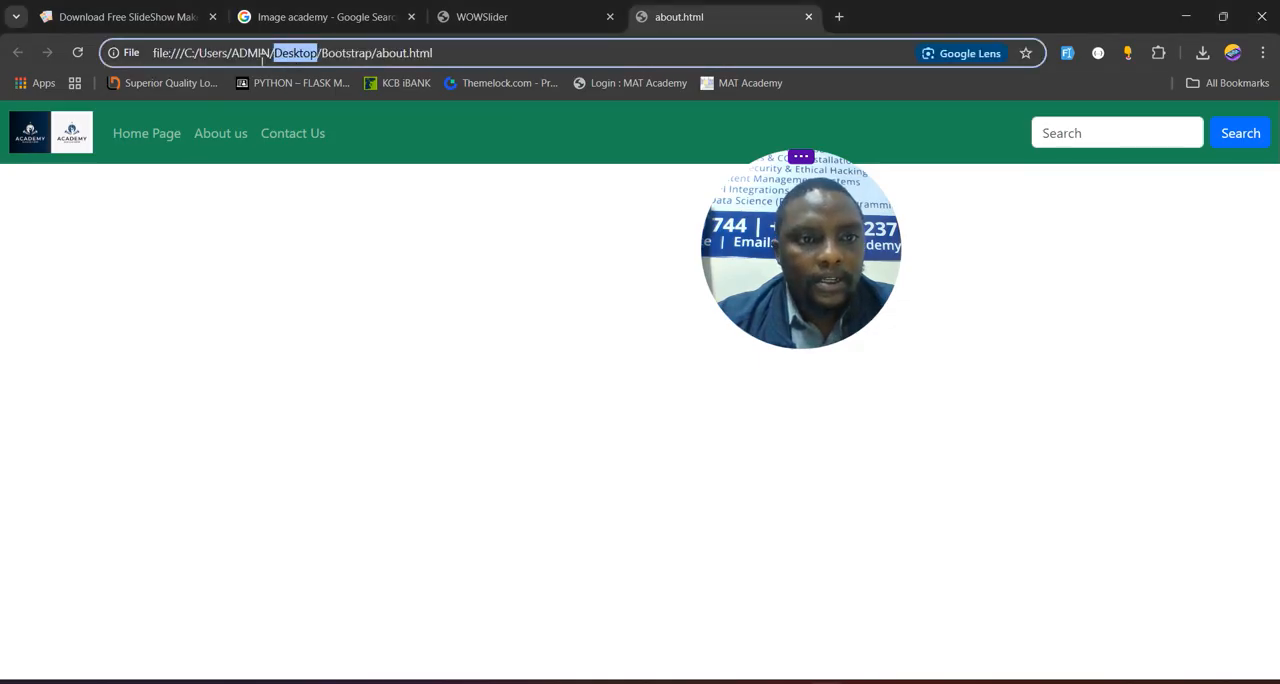
double_click(356, 56)
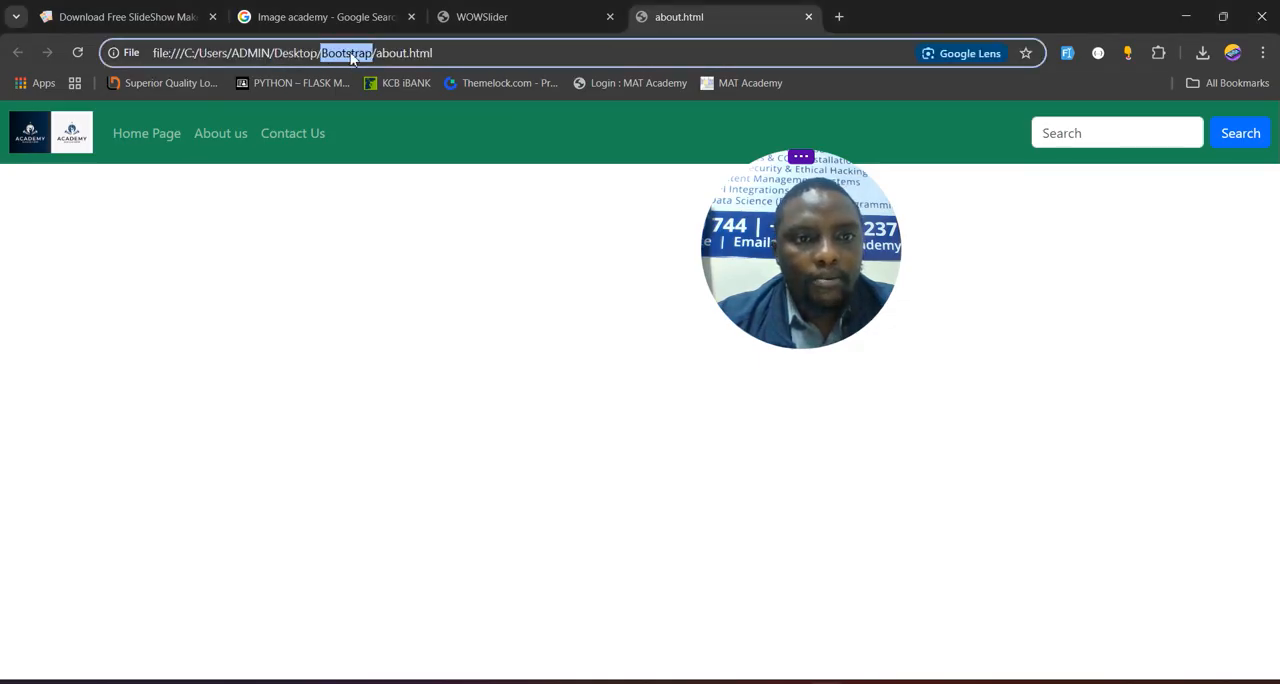
- Minimize the open windows and paste the copied data1 and engine1 folders into the Desktop's Bootstrap folder
left_click(1183, 22)
left_click(1183, 18)
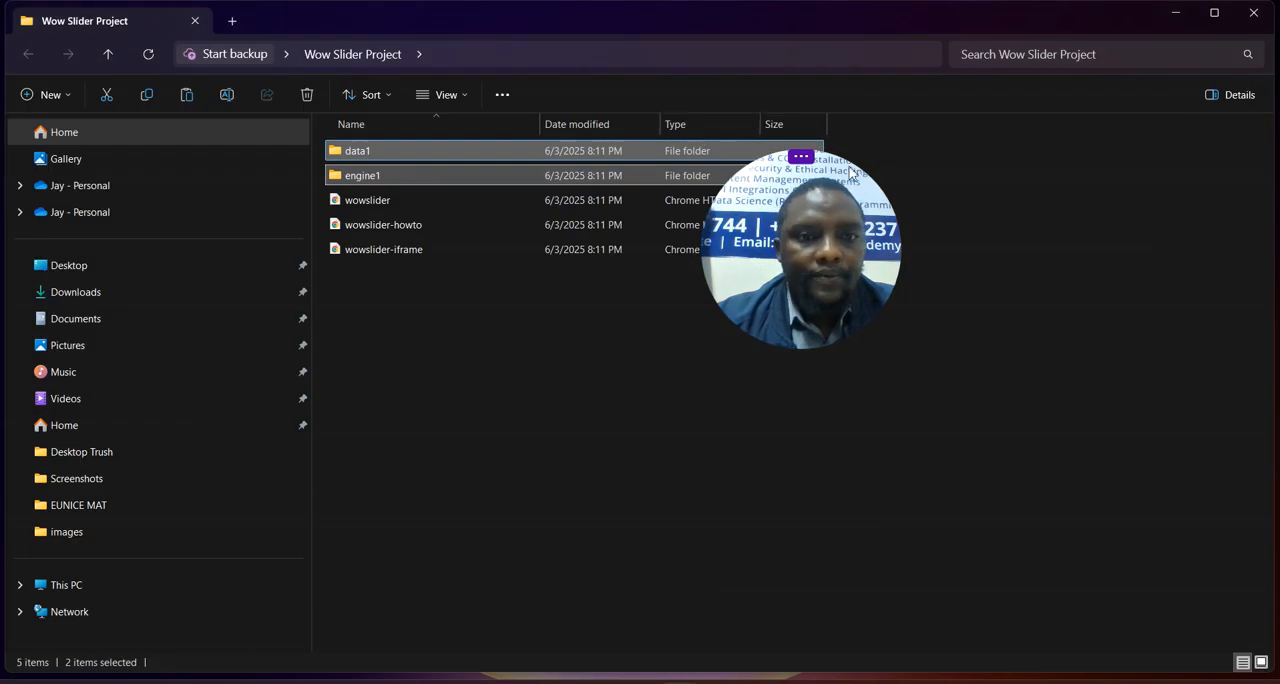
left_click(1175, 18)
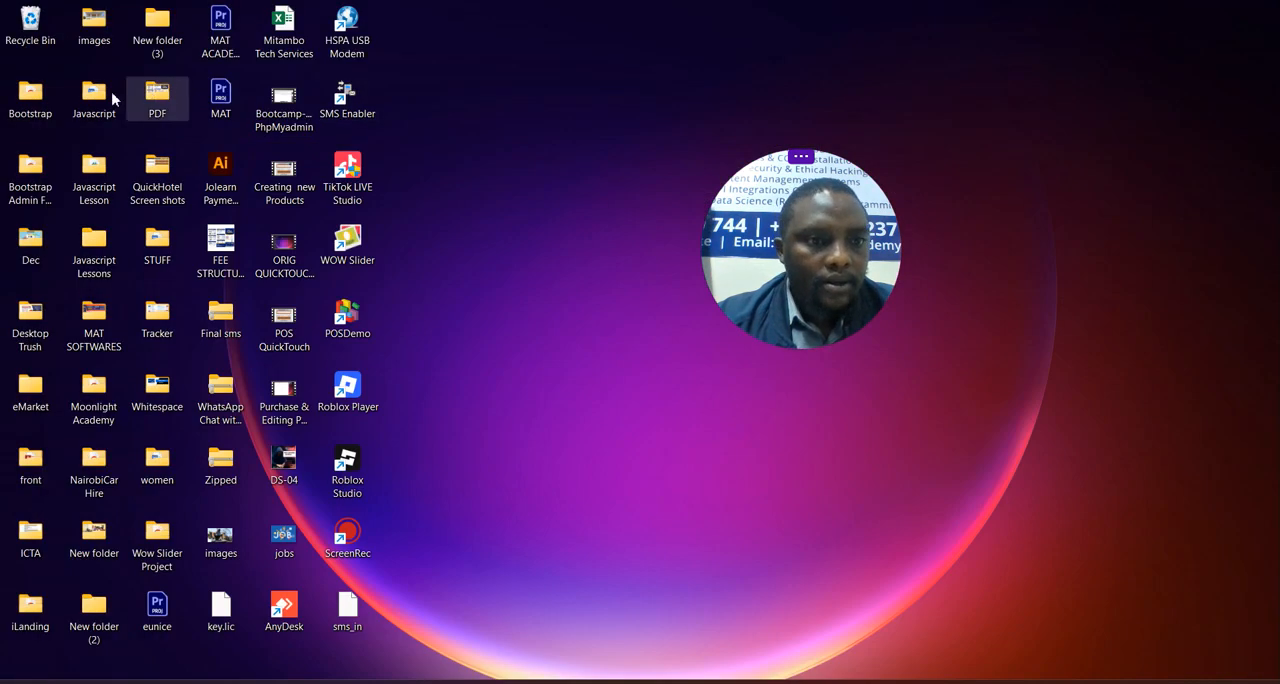
double_click(45, 105)
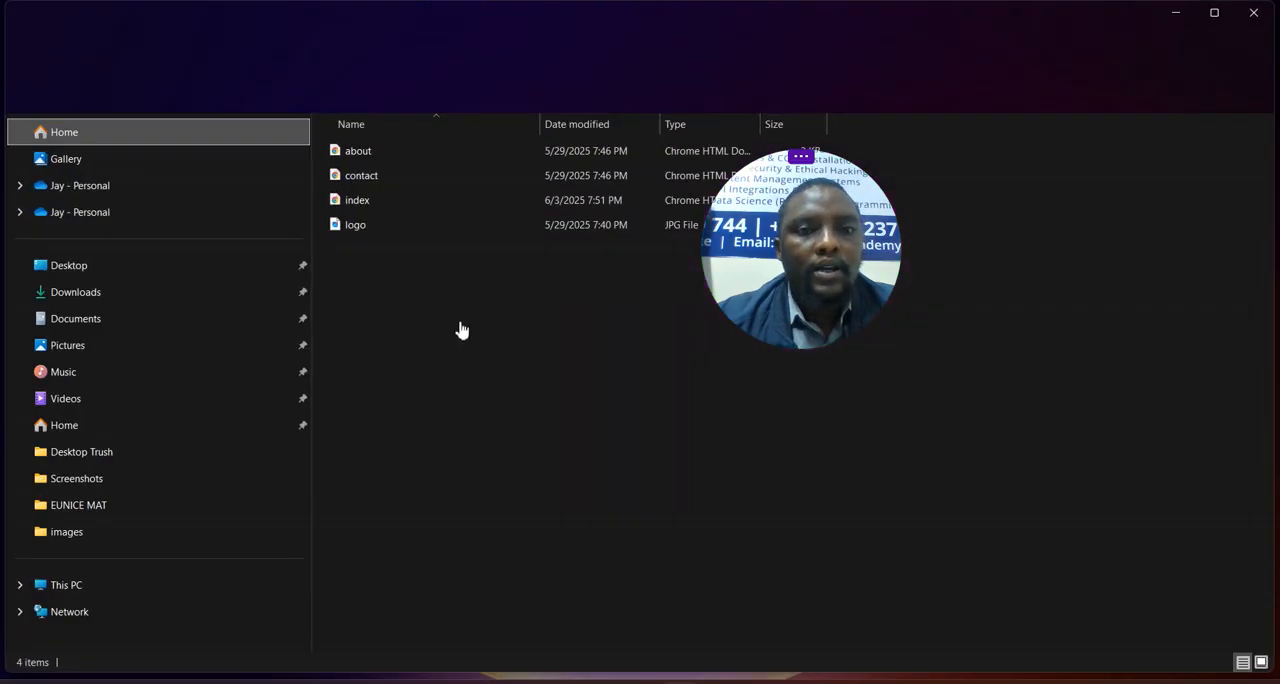
right_click(488, 436)
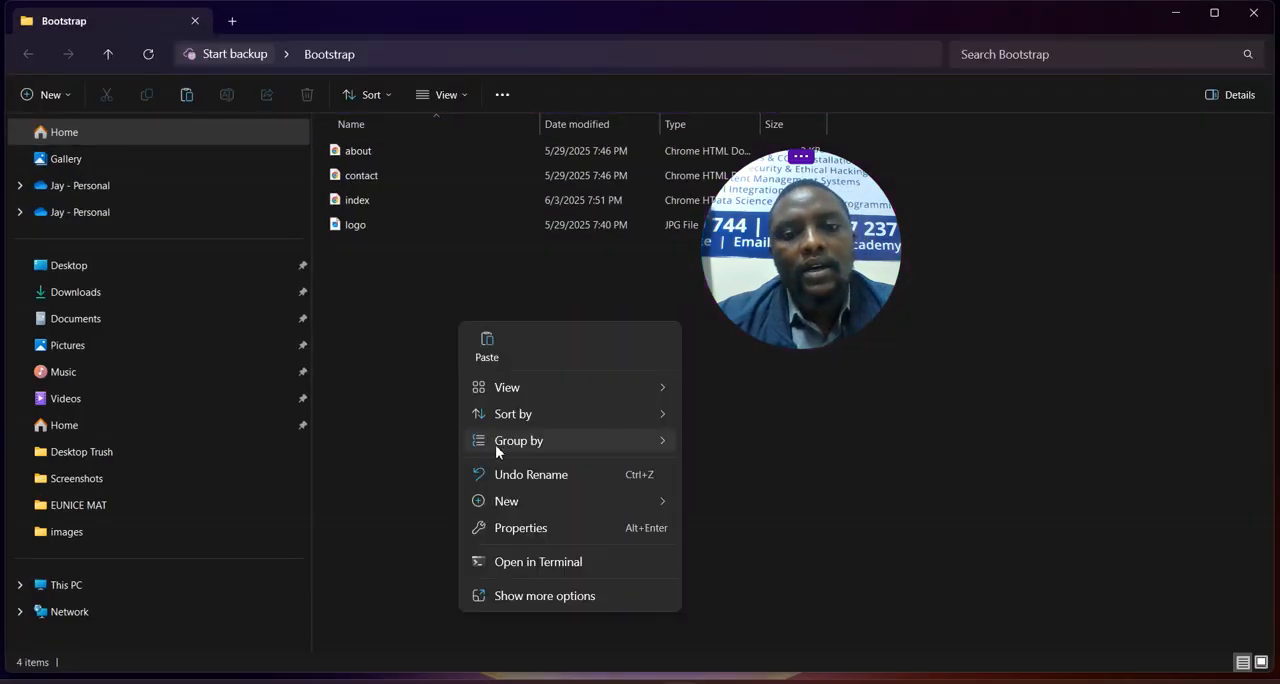
left_click(485, 341)
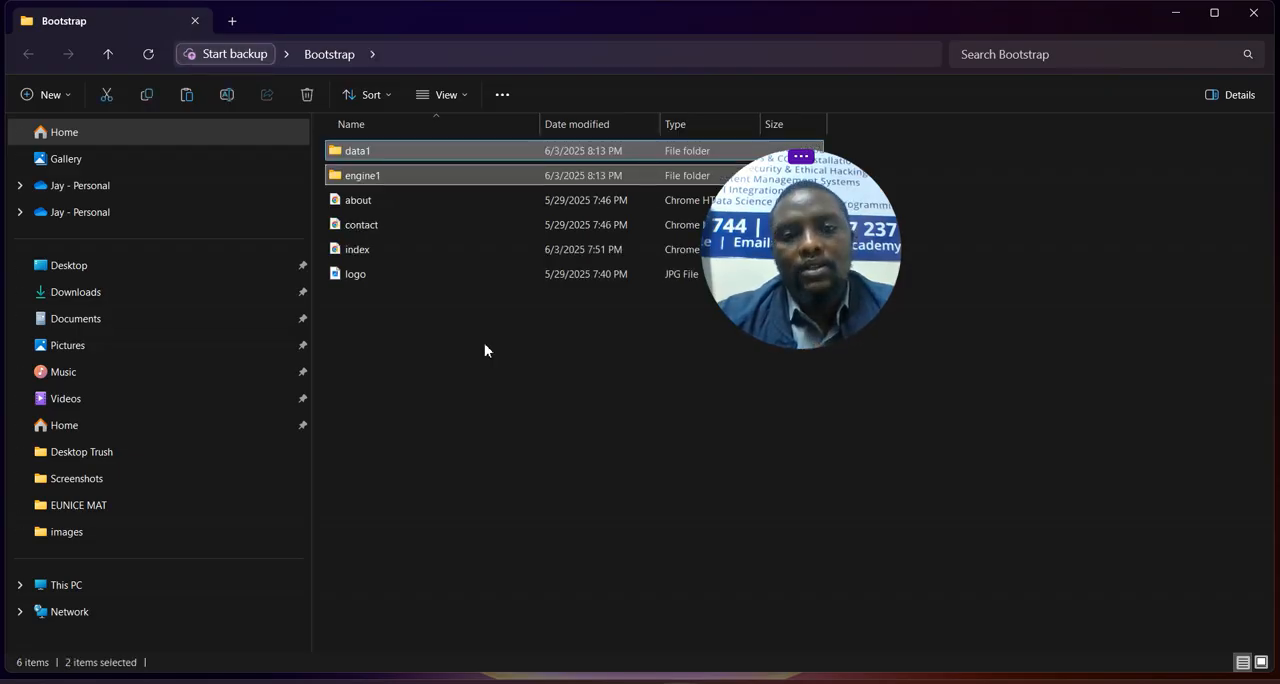
- Switch to the wowslider-howto page in Chrome and copy the entire HEAD section code from instruction 2
mouse_move(833, 678)
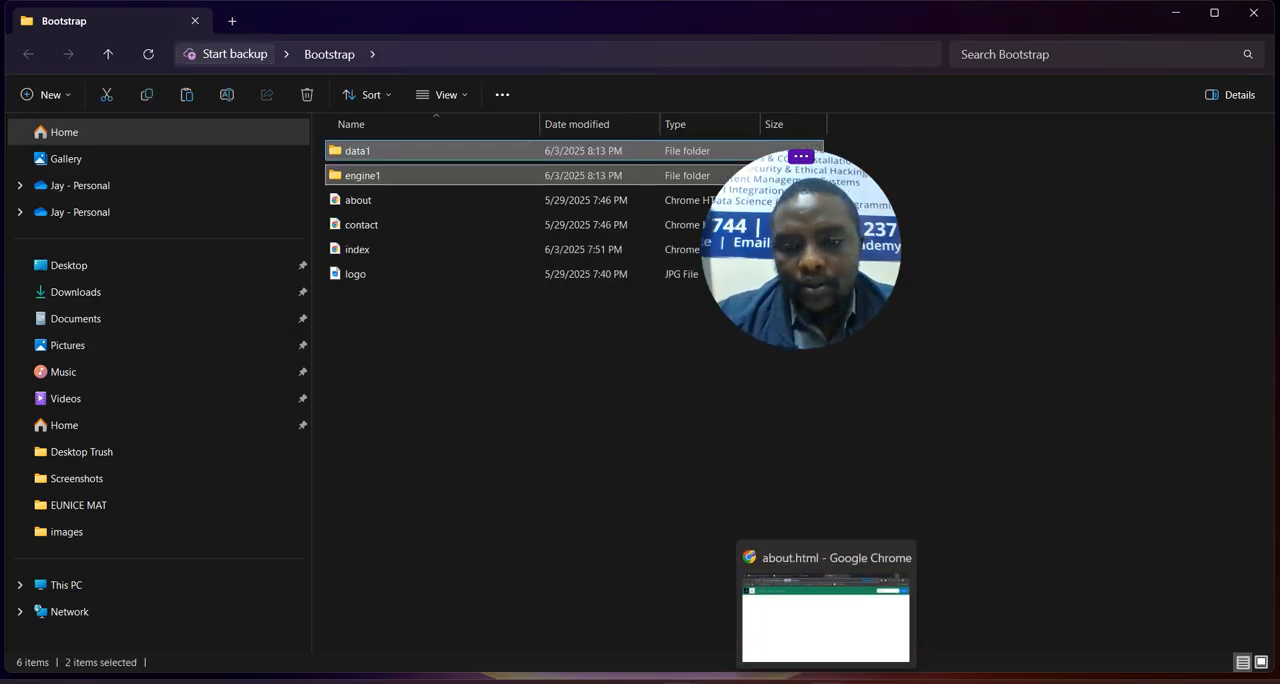
left_click(829, 647)
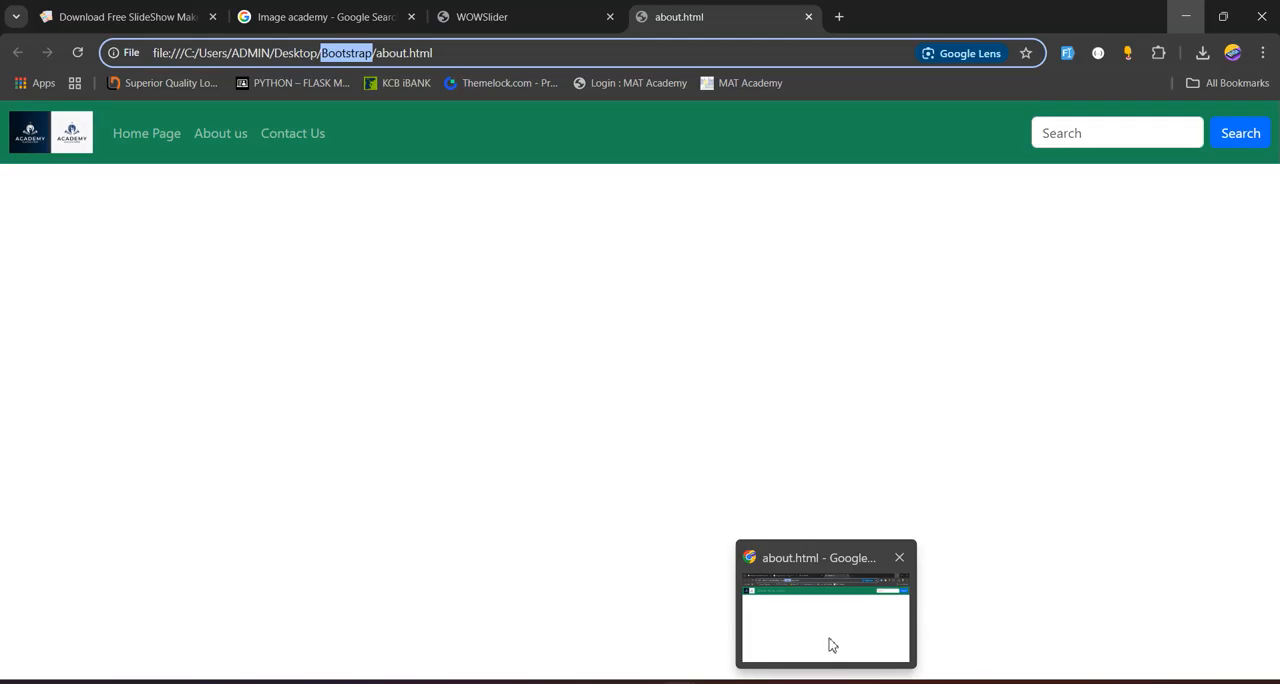
left_click(474, 12)
scroll(590, 470, "down", 1)
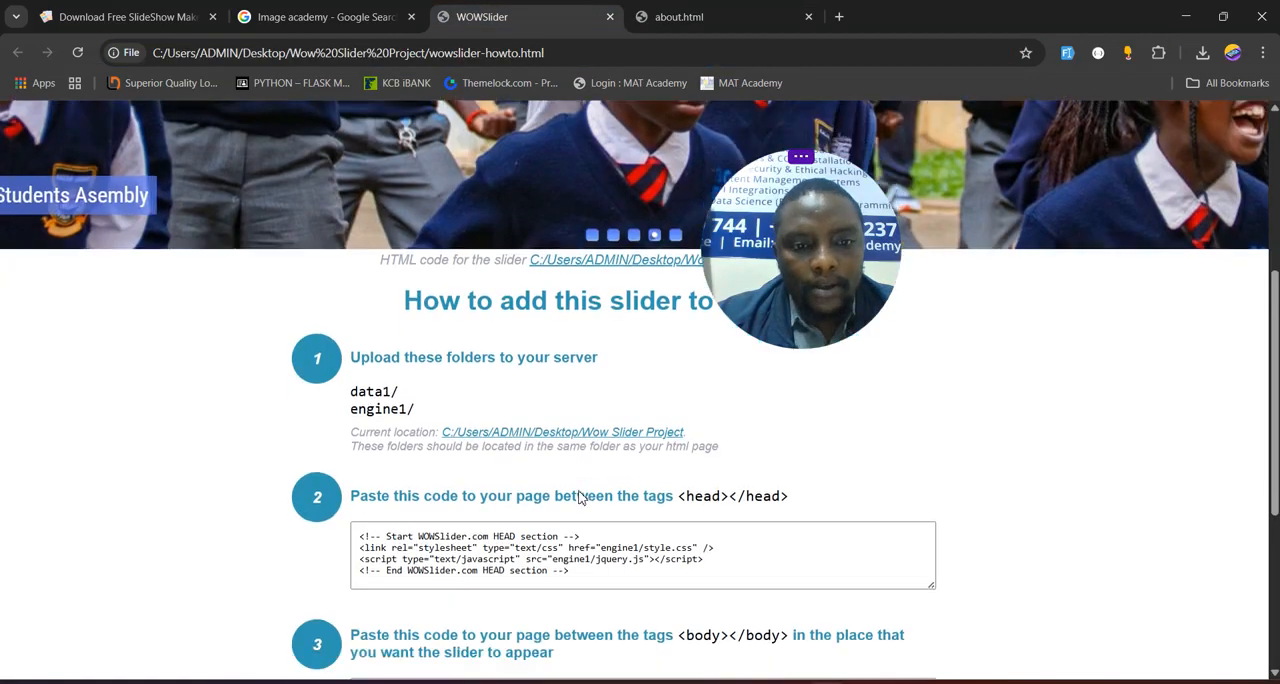
scroll(580, 497, "down", 1)
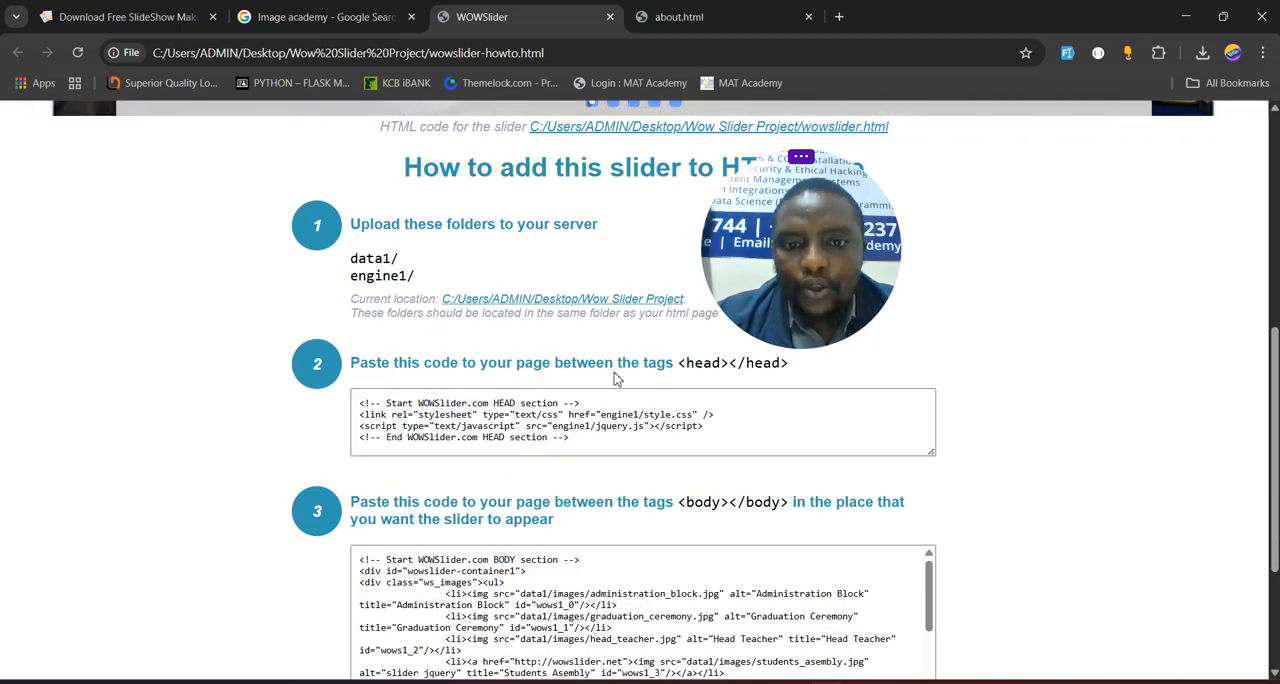
left_click(540, 432)
key("ctrl+a")
right_click(523, 437)
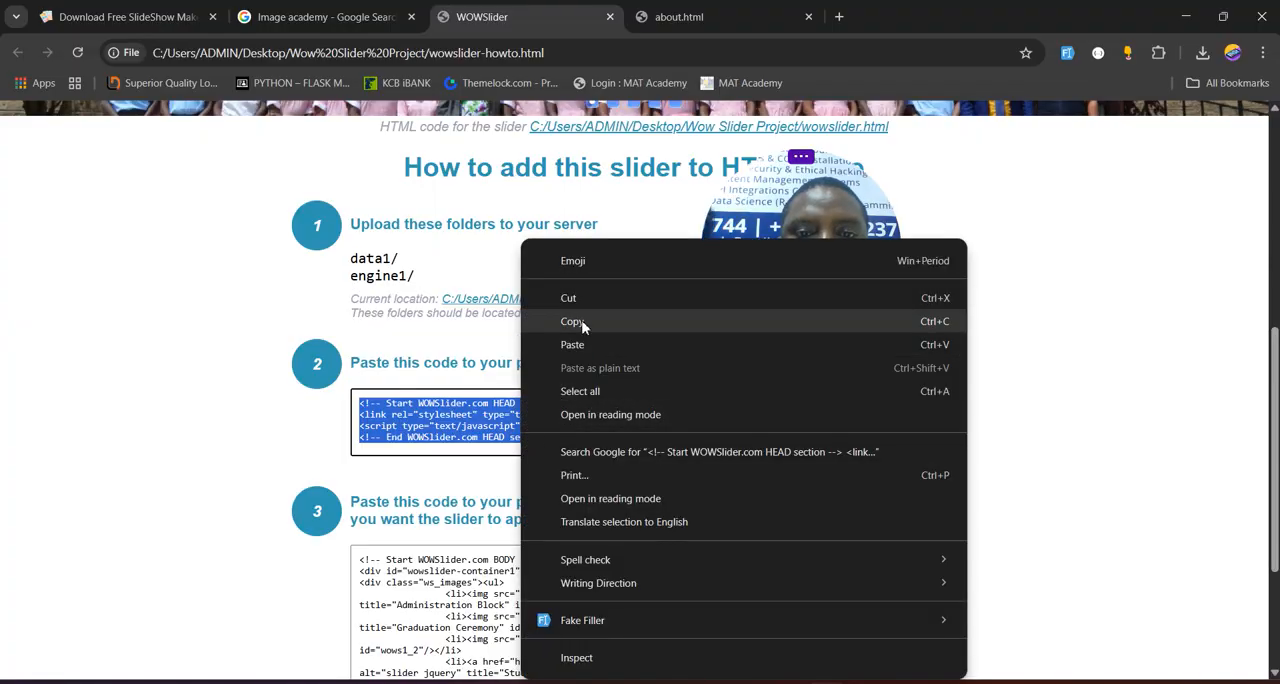
left_click(586, 323)
left_click(603, 416)
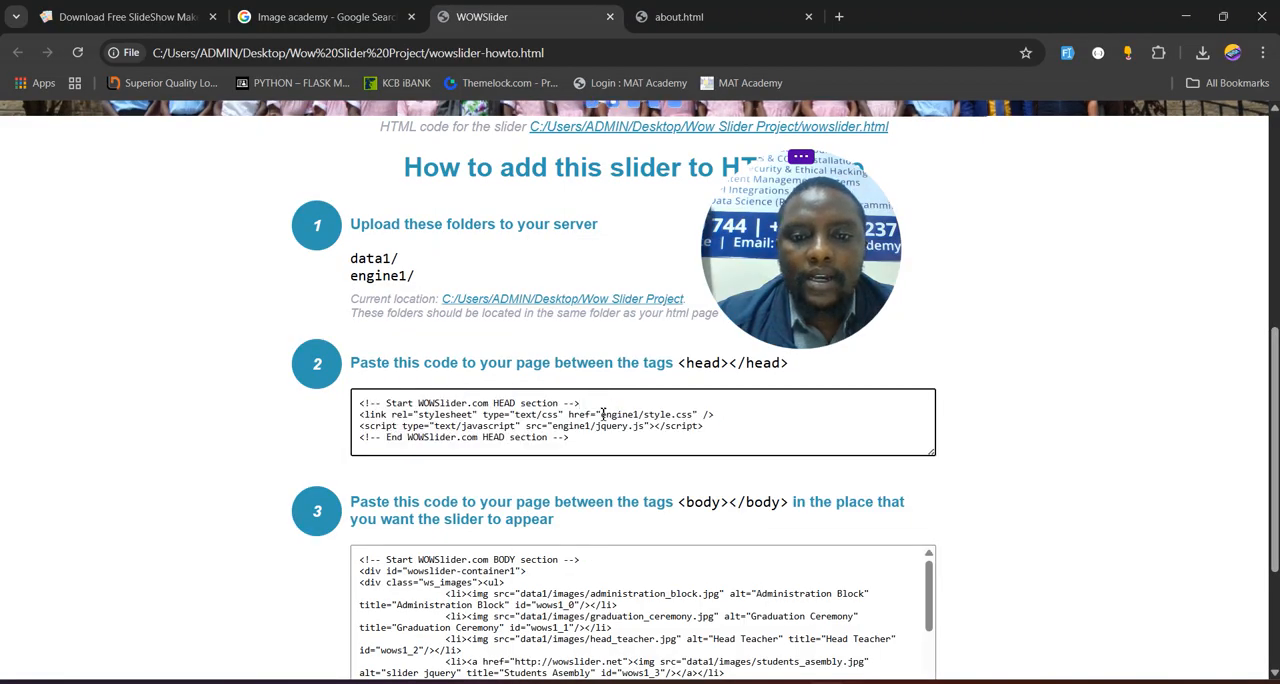
left_click_drag(601, 414, 671, 415)
key("ctrl+a")
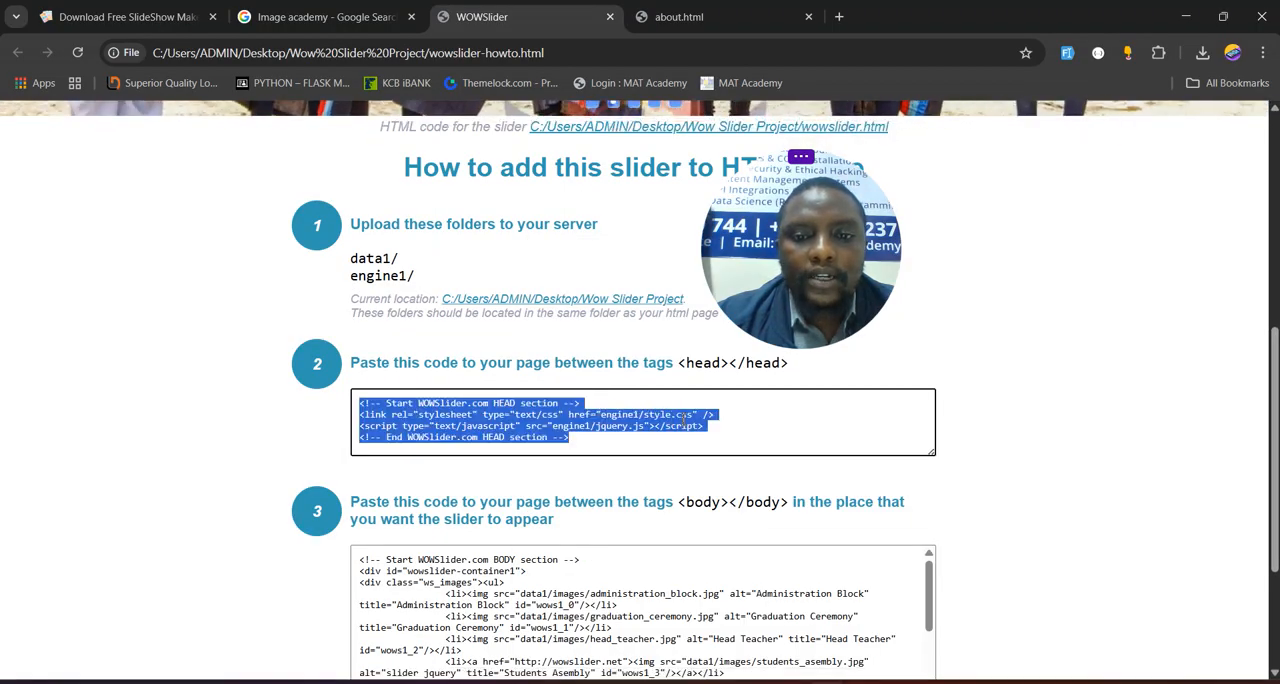
left_click(589, 437)
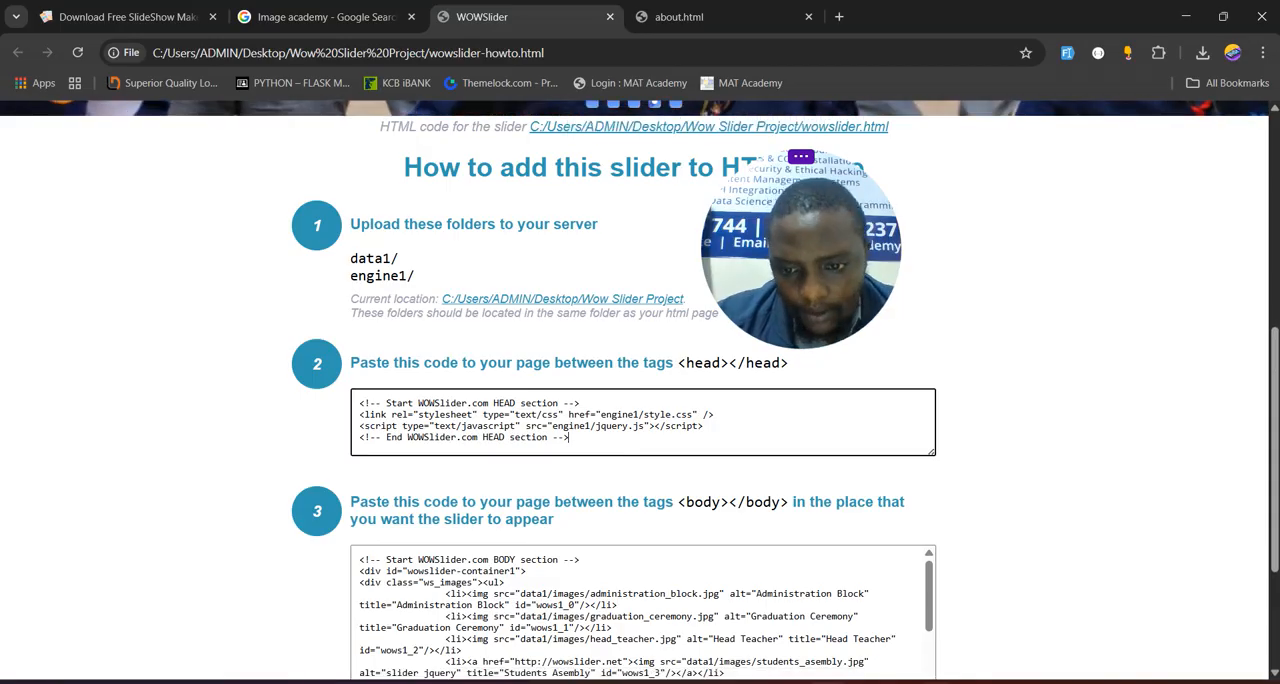
- Back in Sublime Text, paste the WOWSlider HEAD code above the closing head tag of about.html, followed by two line breaks
key("alt+Tab")
scroll(593, 131, "up", 10)
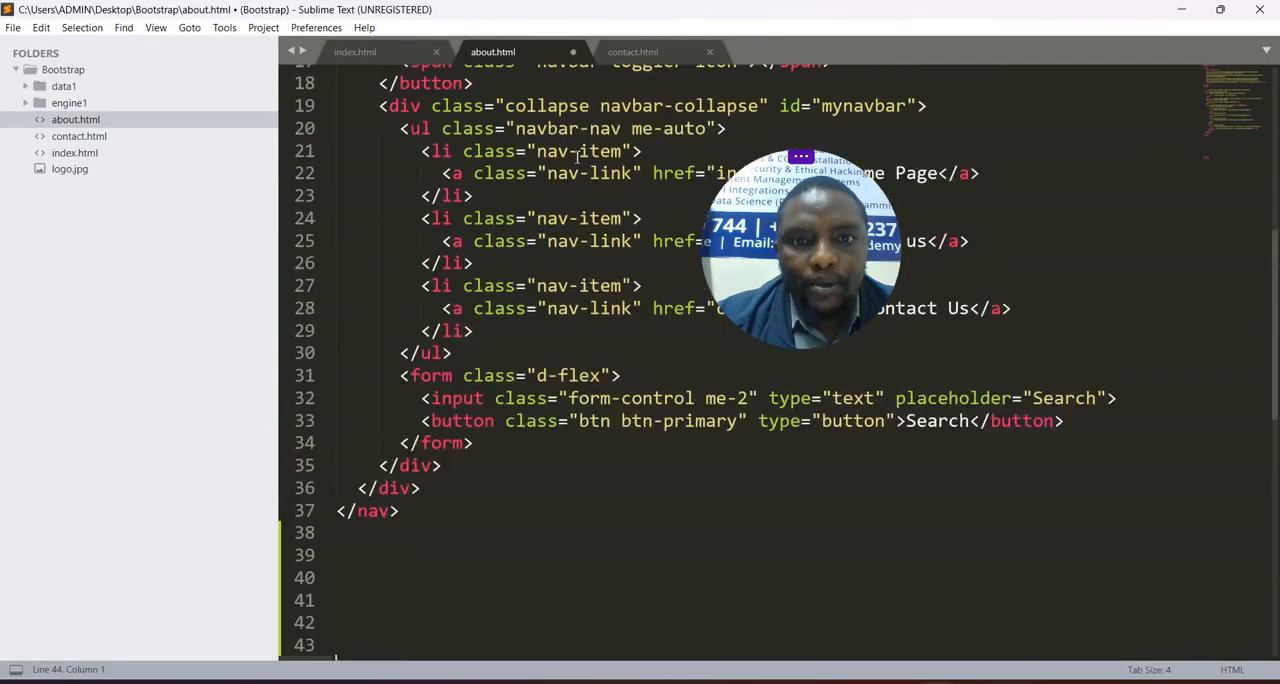
left_click(373, 322)
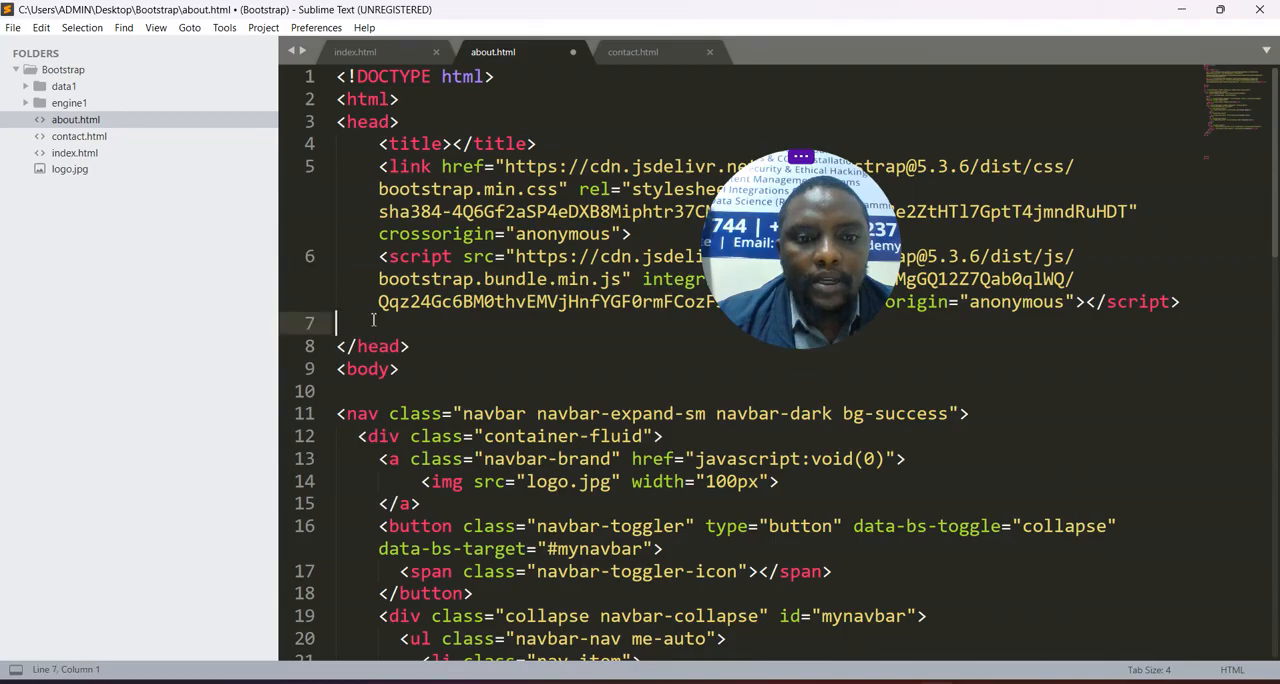
key("Return")
key("ctrl+v")
key("Return")
key("Return")
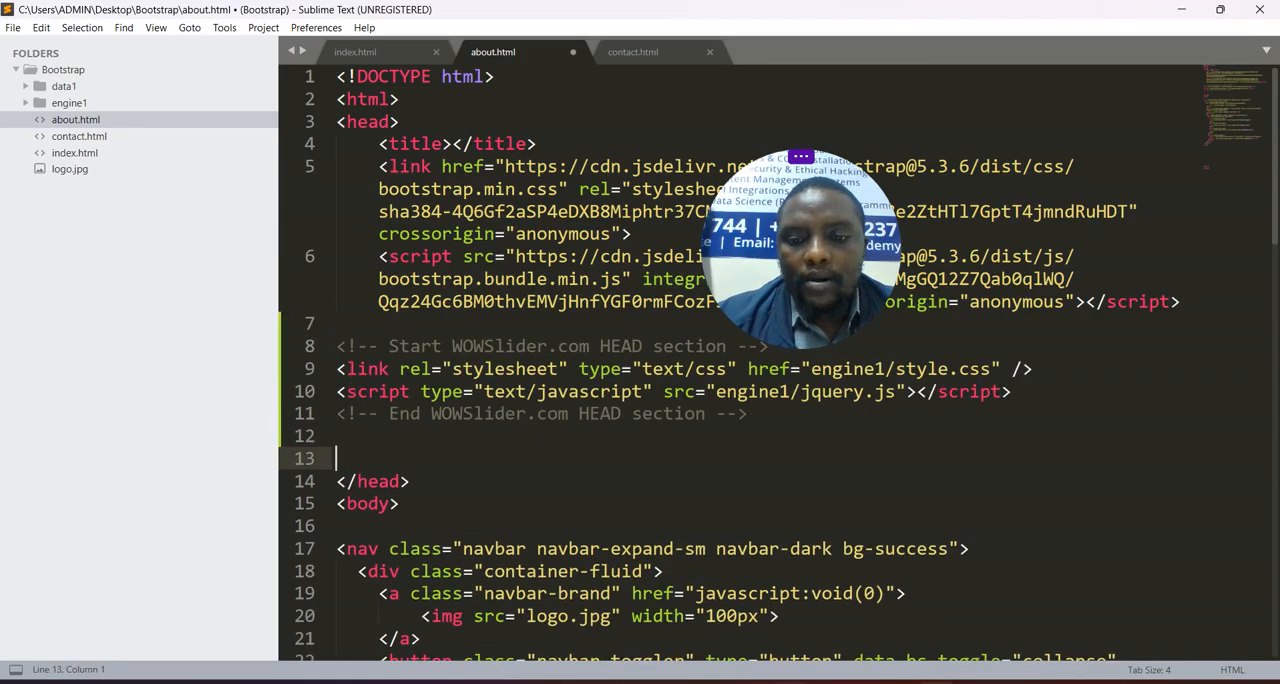
- Return to the how-to page in Chrome and copy the entire BODY section code from instruction 3
key("alt+Tab")
left_click(708, 617)
key("ctrl+a")
scroll(669, 414, "down", 3)
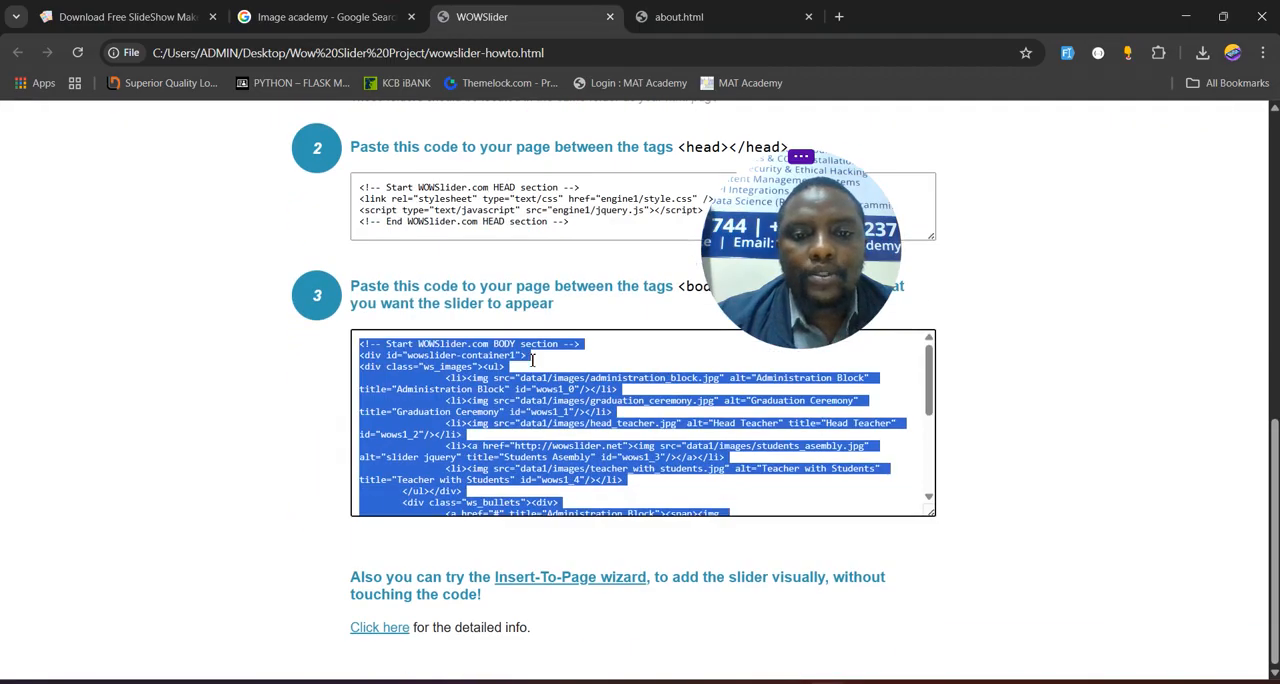
scroll(459, 394, "up", 1)
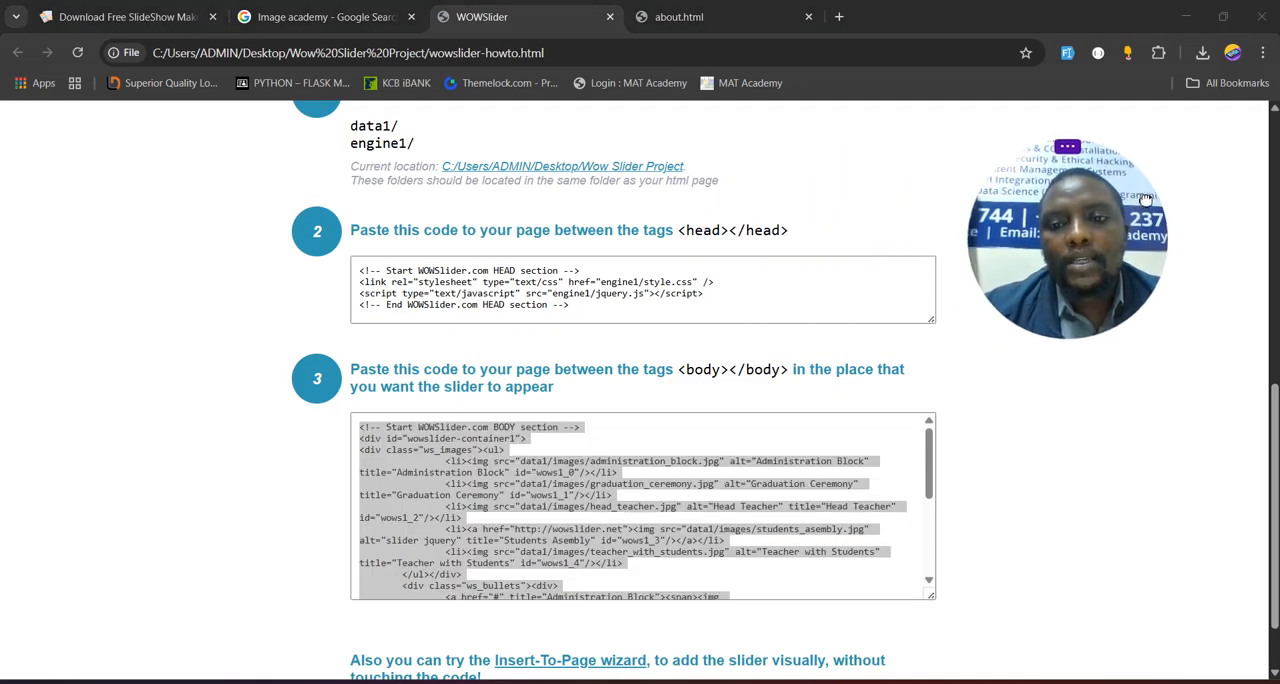
right_click(530, 487)
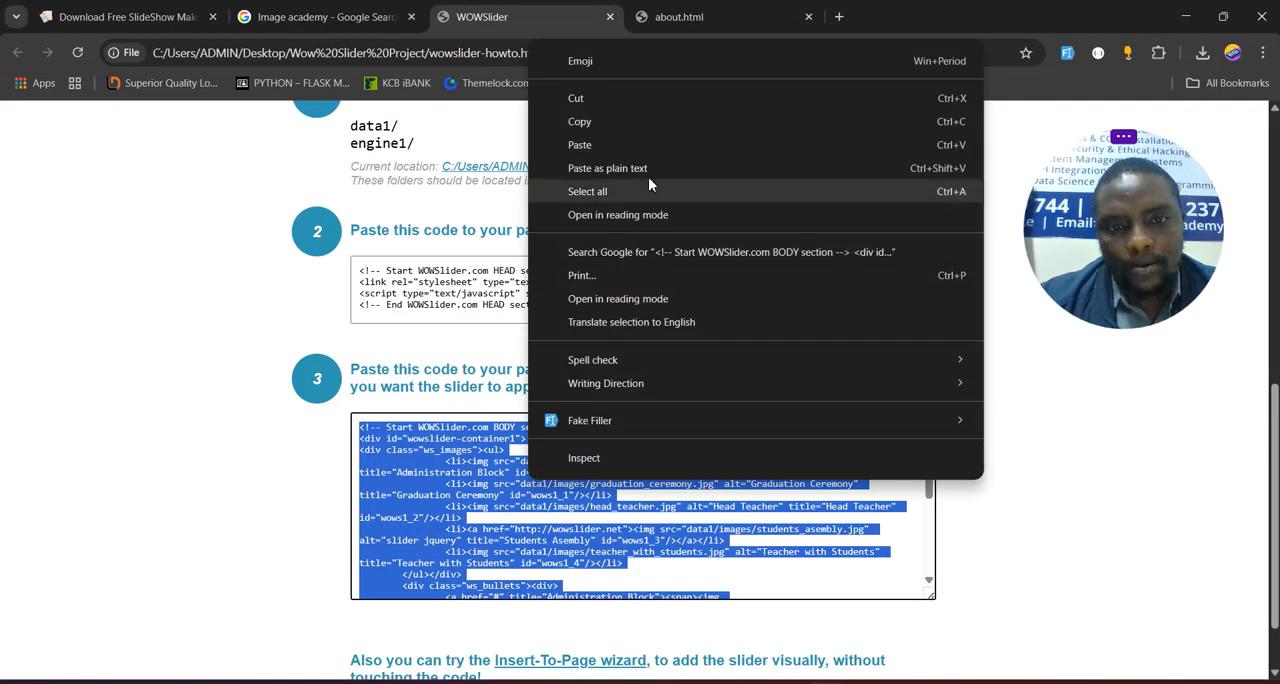
left_click(604, 122)
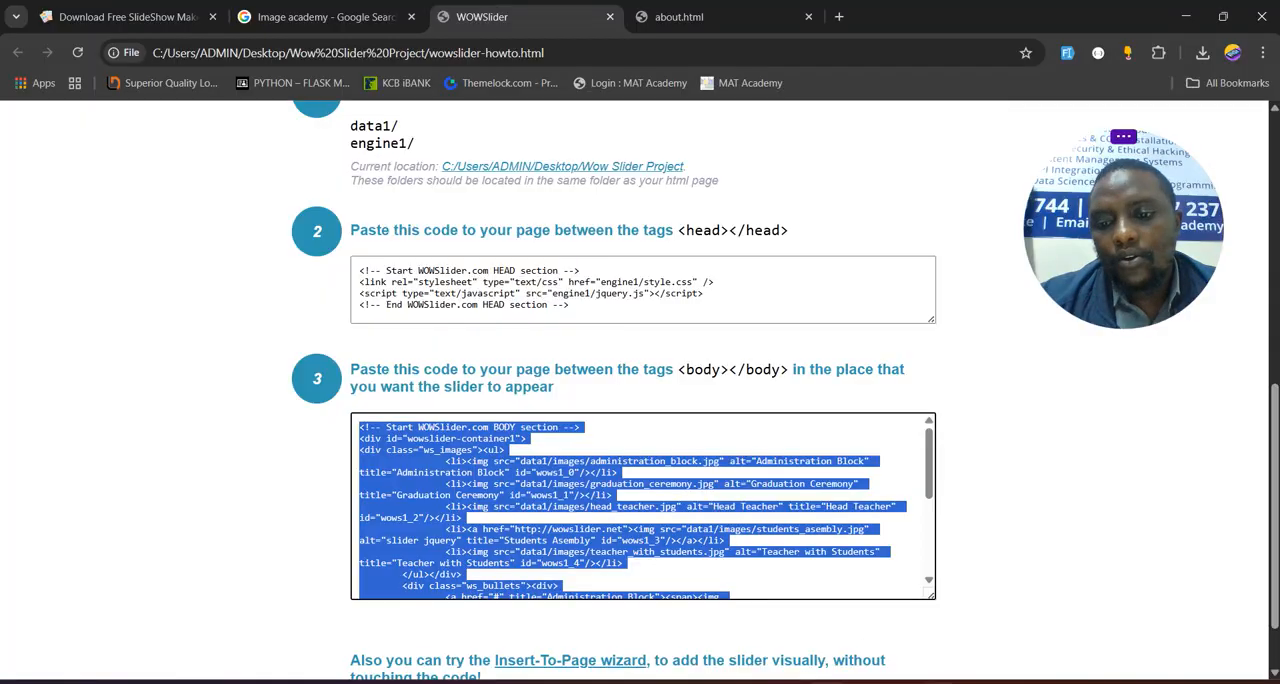
- In Sublime Text, paste the WOWSlider BODY code into the blank lines below the closing nav tag of about.html
key("alt+Tab")
scroll(577, 487, "down", 13)
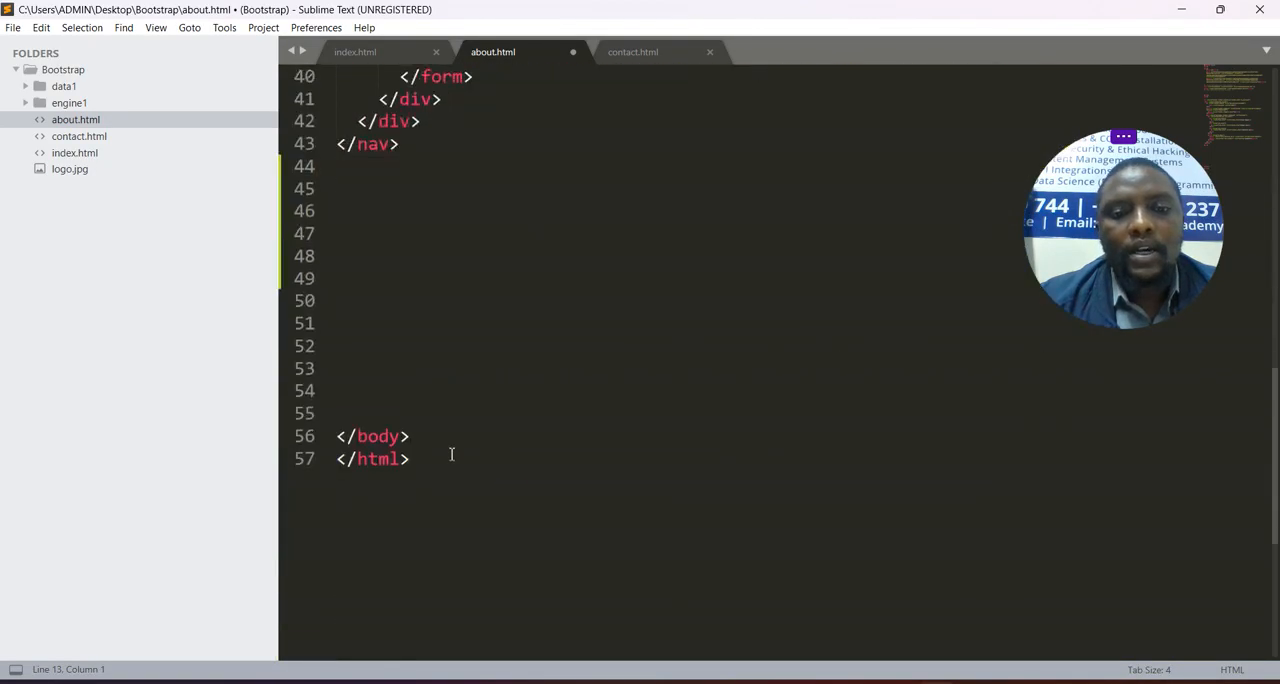
key("Return")
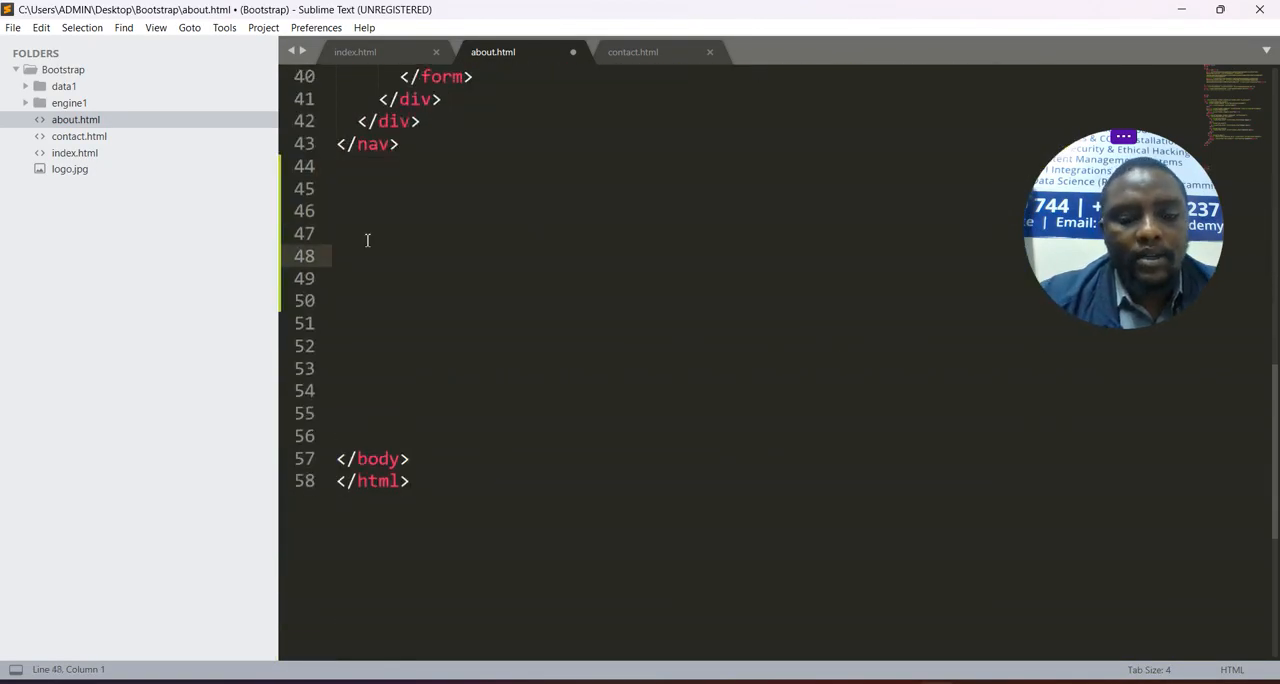
right_click(367, 240)
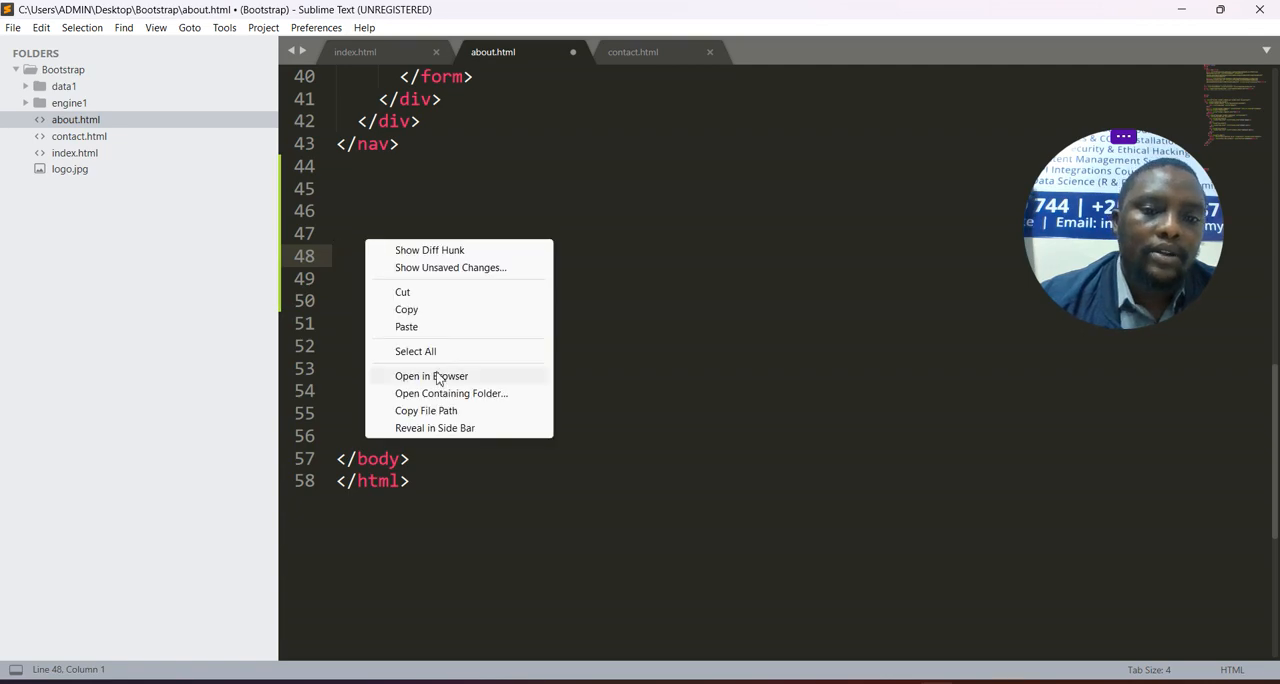
left_click(406, 327)
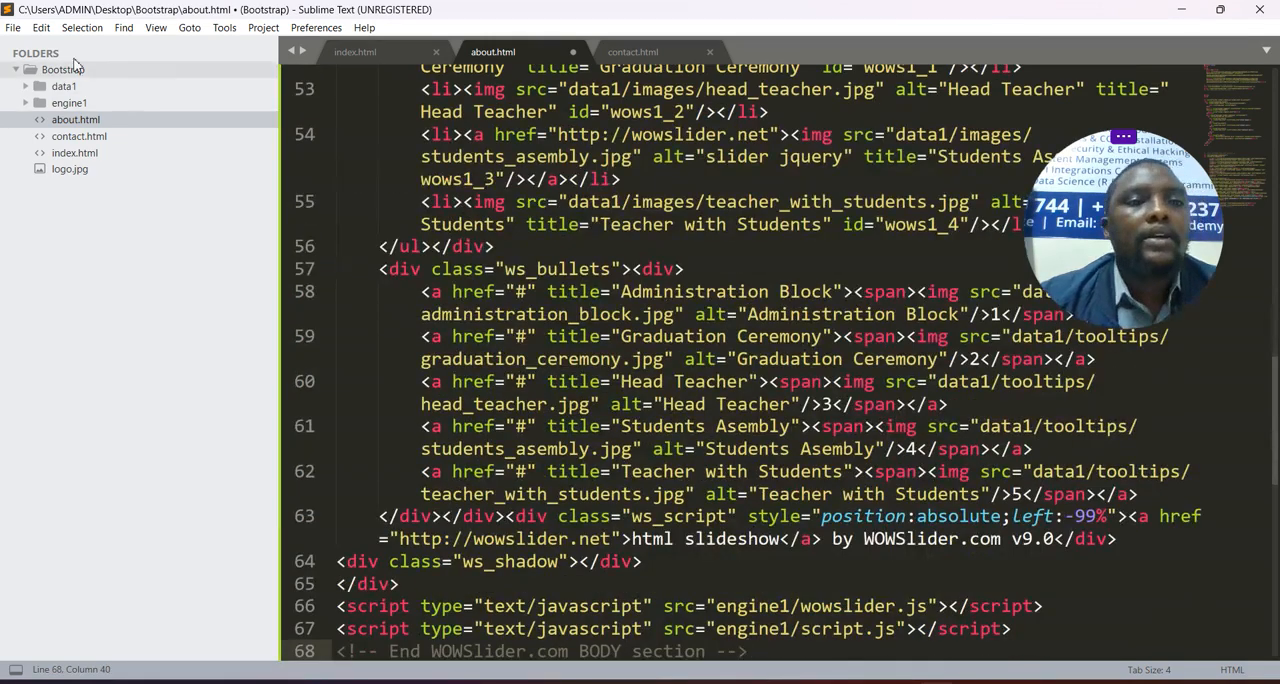
- Save all open files and open about.html in the browser to view the embedded slider
left_click(14, 27)
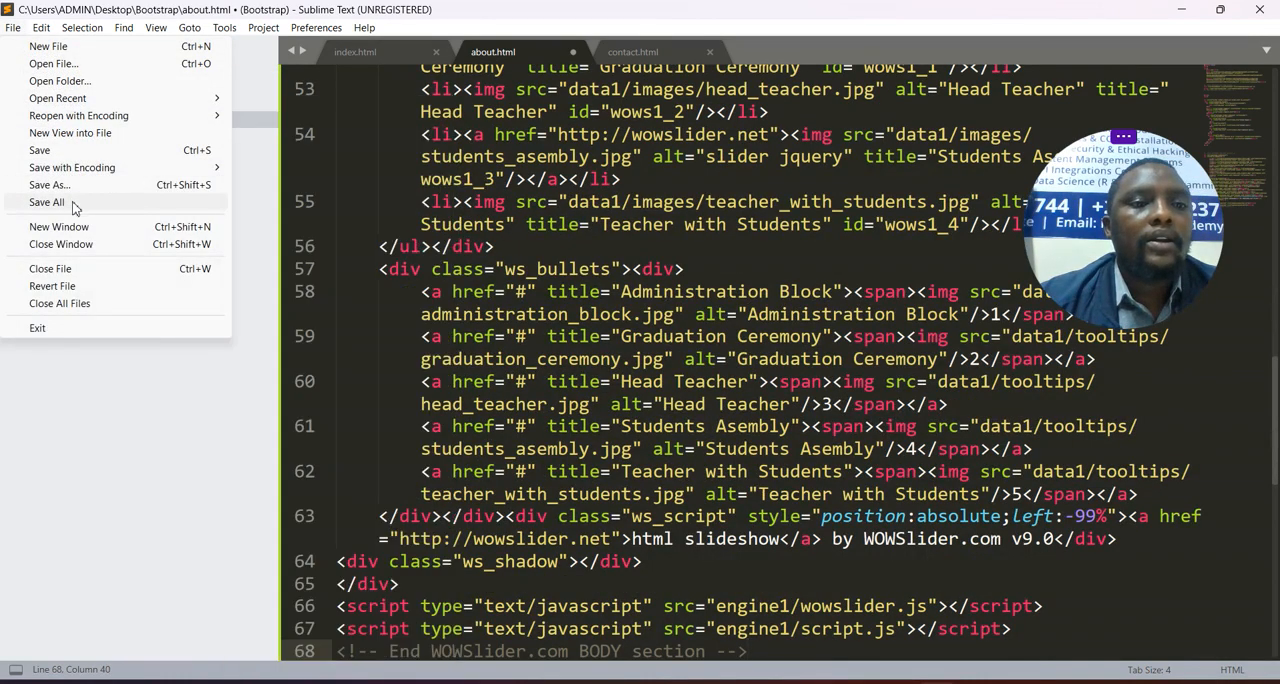
left_click(45, 202)
right_click(813, 390)
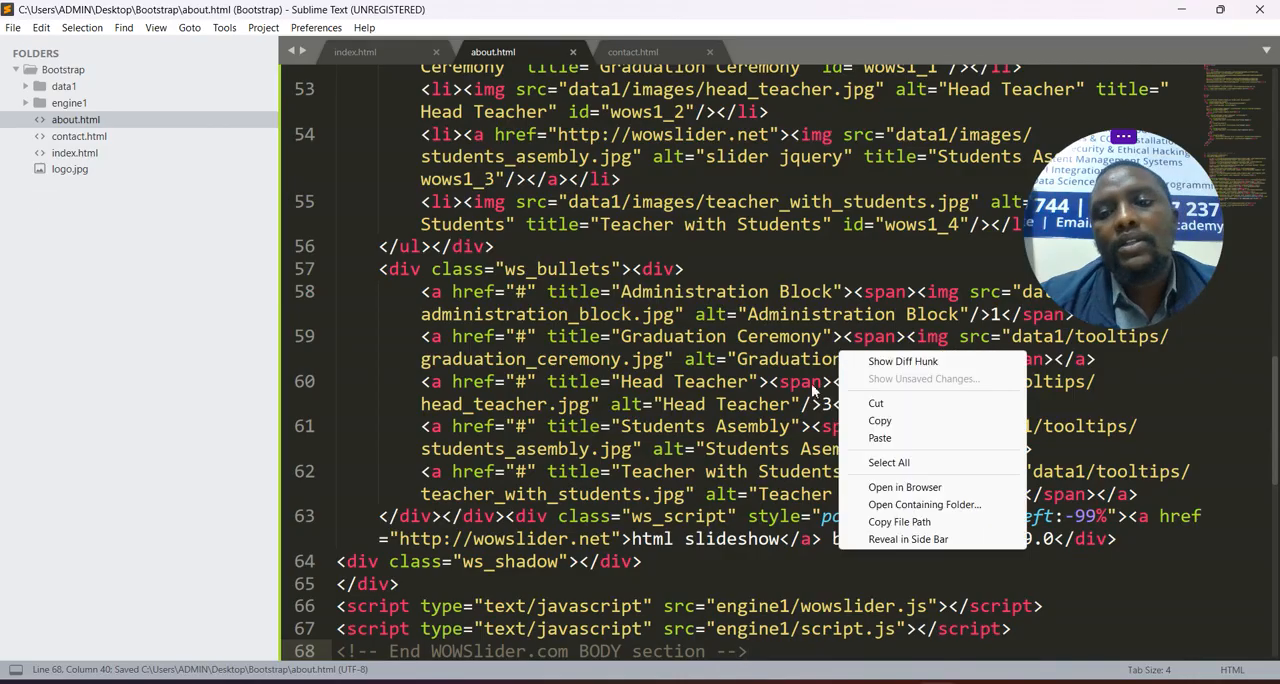
left_click(904, 487)
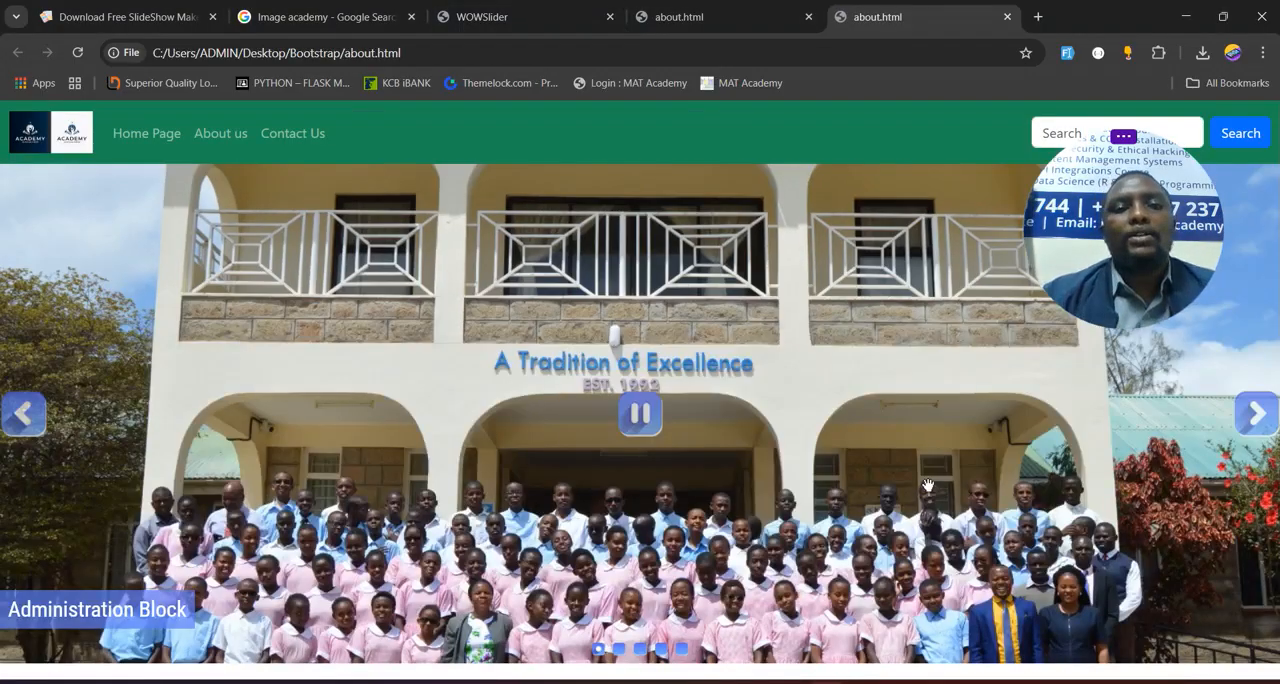